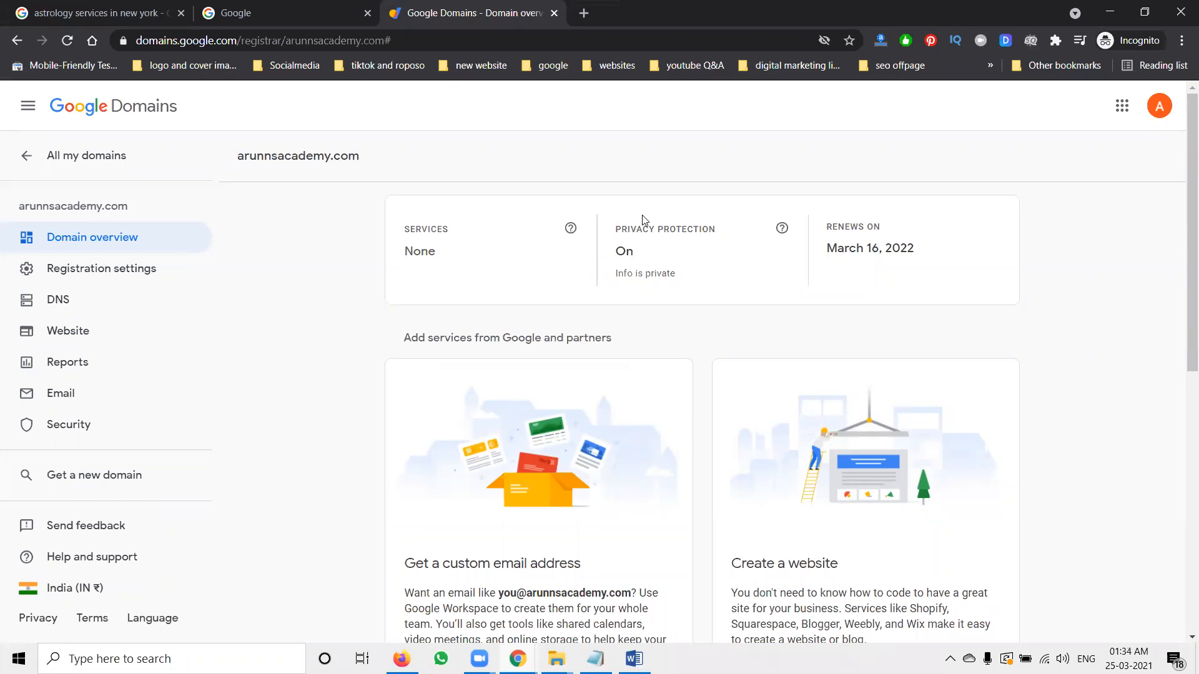
# Step: Copy the domain name arunnsacademy.com from Google Domains and open the Create a New Account form in WHM
pyautogui.moveTo(362, 156); pyautogui.dragTo(240, 157)
pyautogui.hotkey('ctrl', 'c')
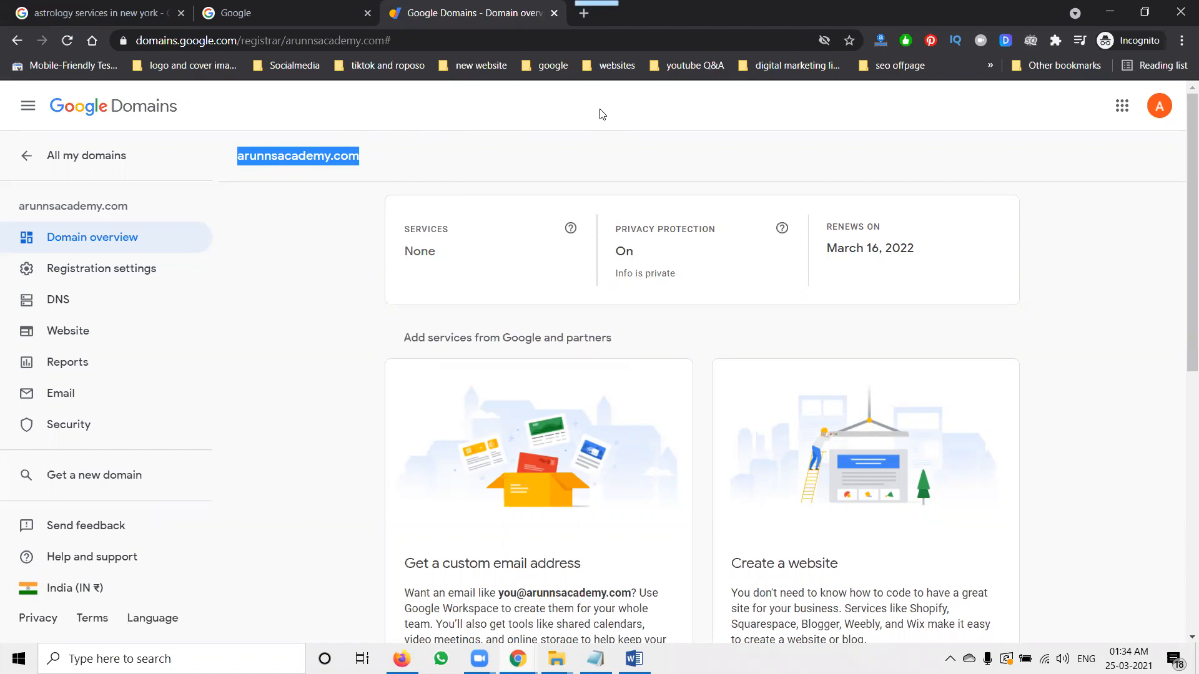
pyautogui.click(1103, 8)
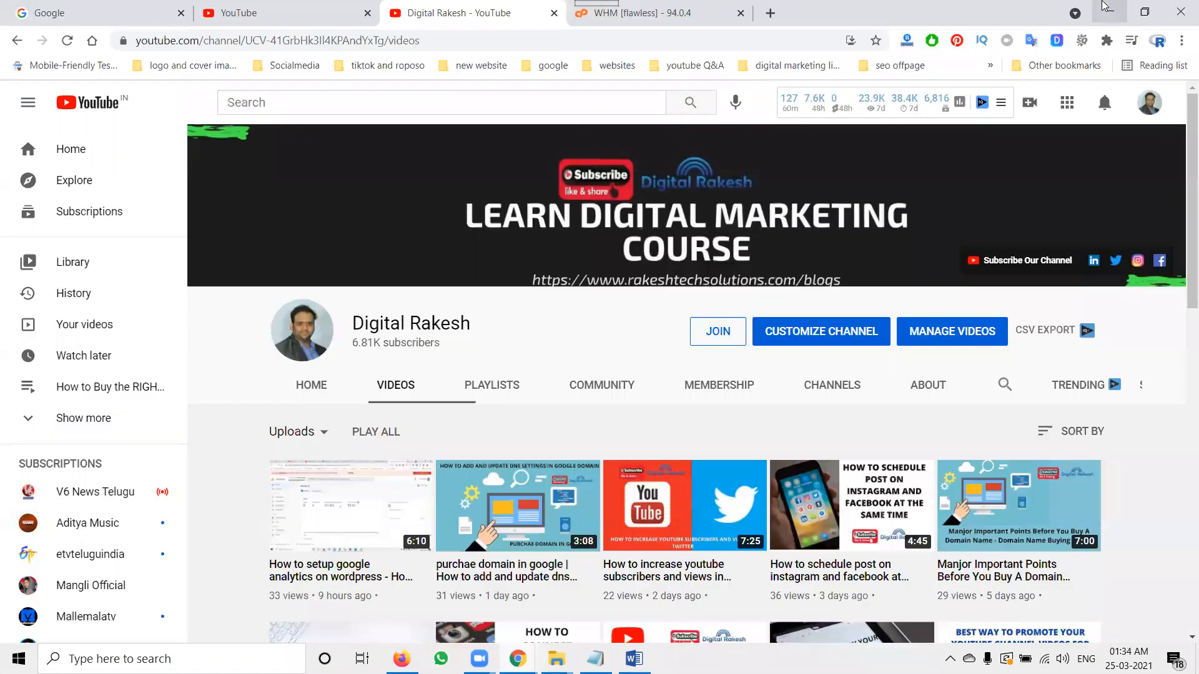
pyautogui.click(647, 6)
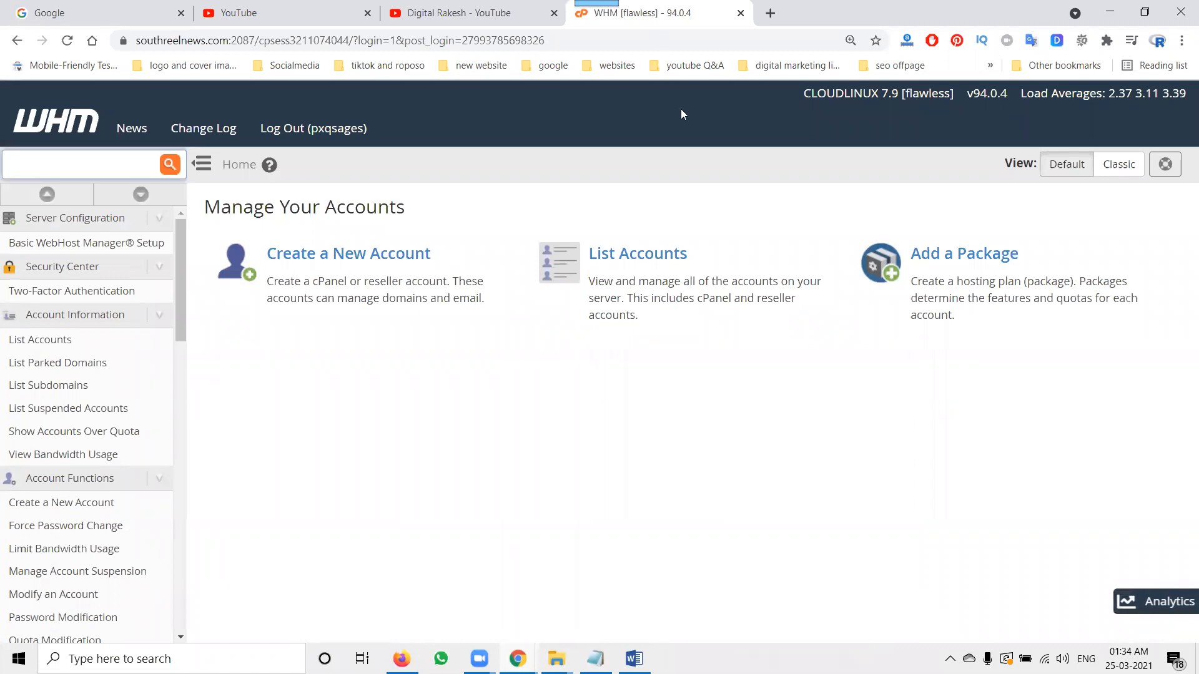
pyautogui.click(348, 260)
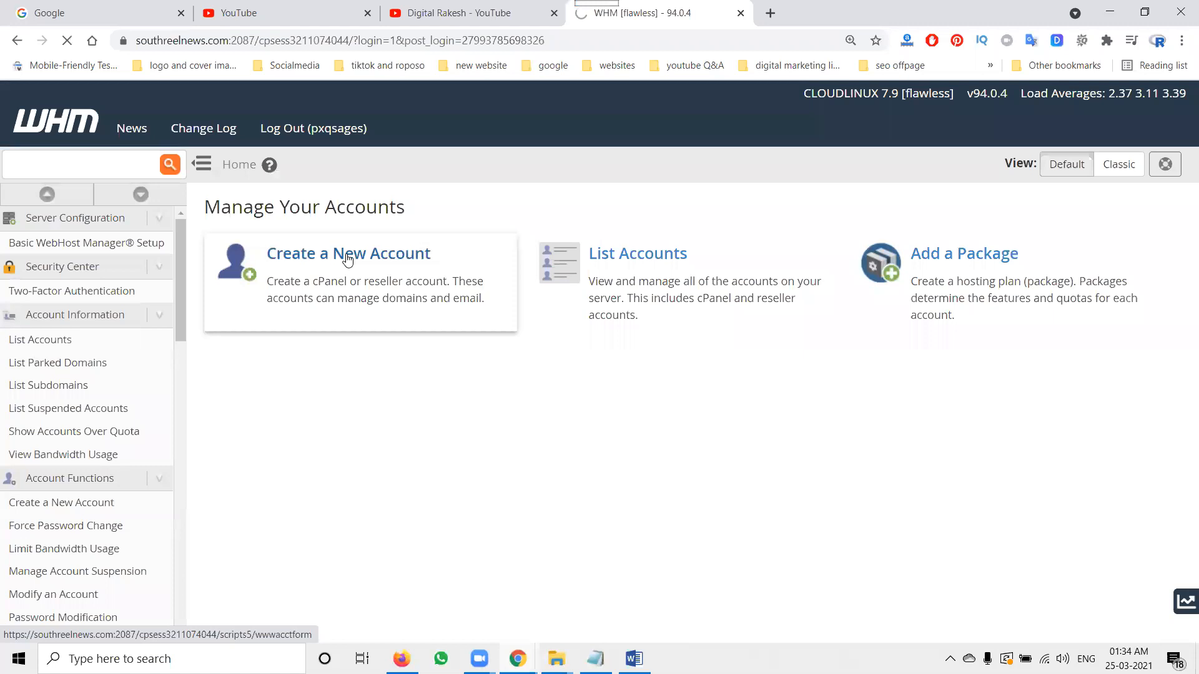
# Step: Clear the prefilled username and password in the Domain Information section
pyautogui.scroll(-4, 354, 345)
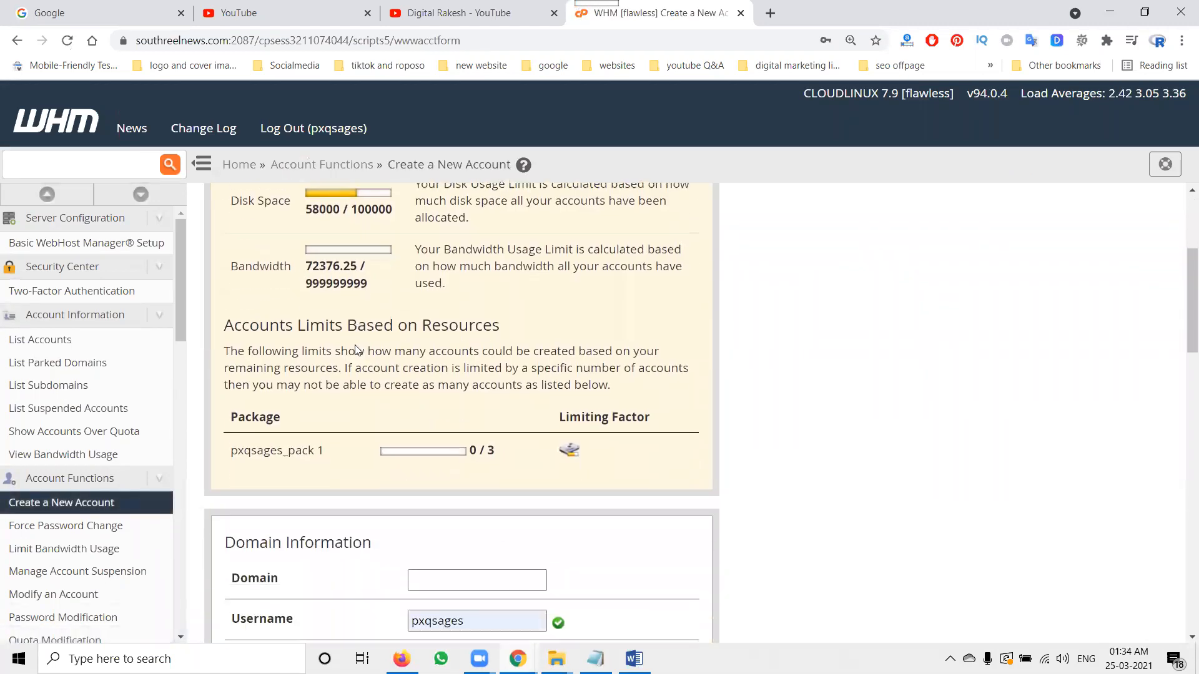
pyautogui.scroll(-4, 354, 345)
pyautogui.click(429, 344)
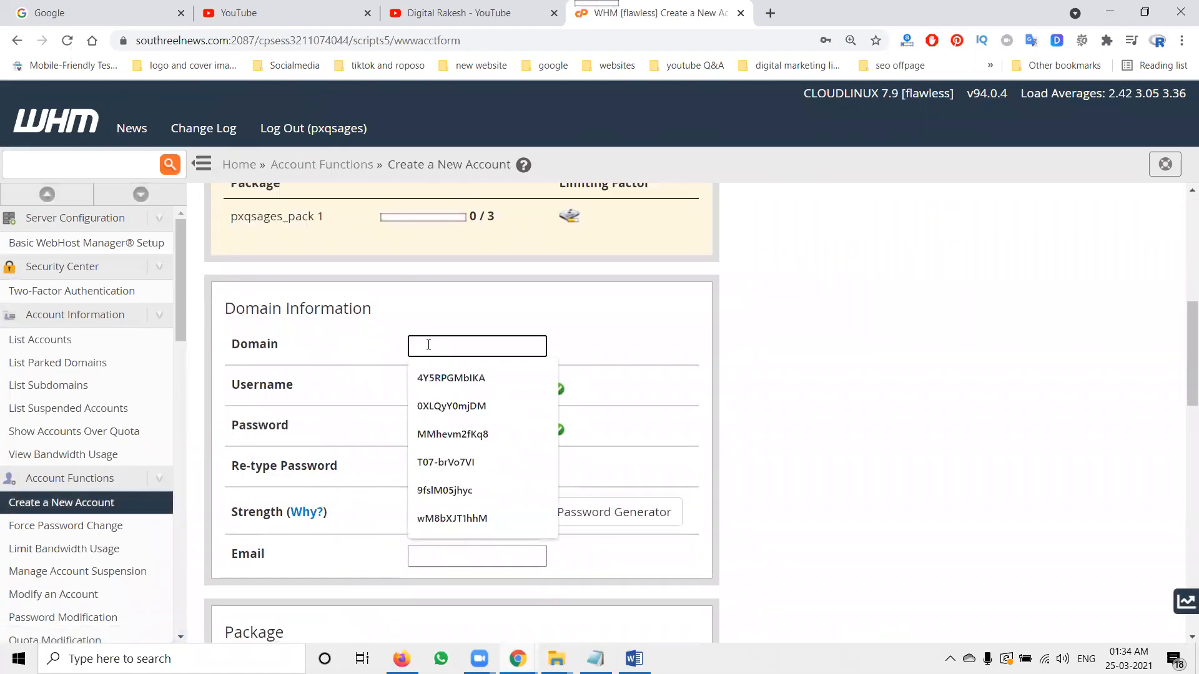
pyautogui.press('Tab')
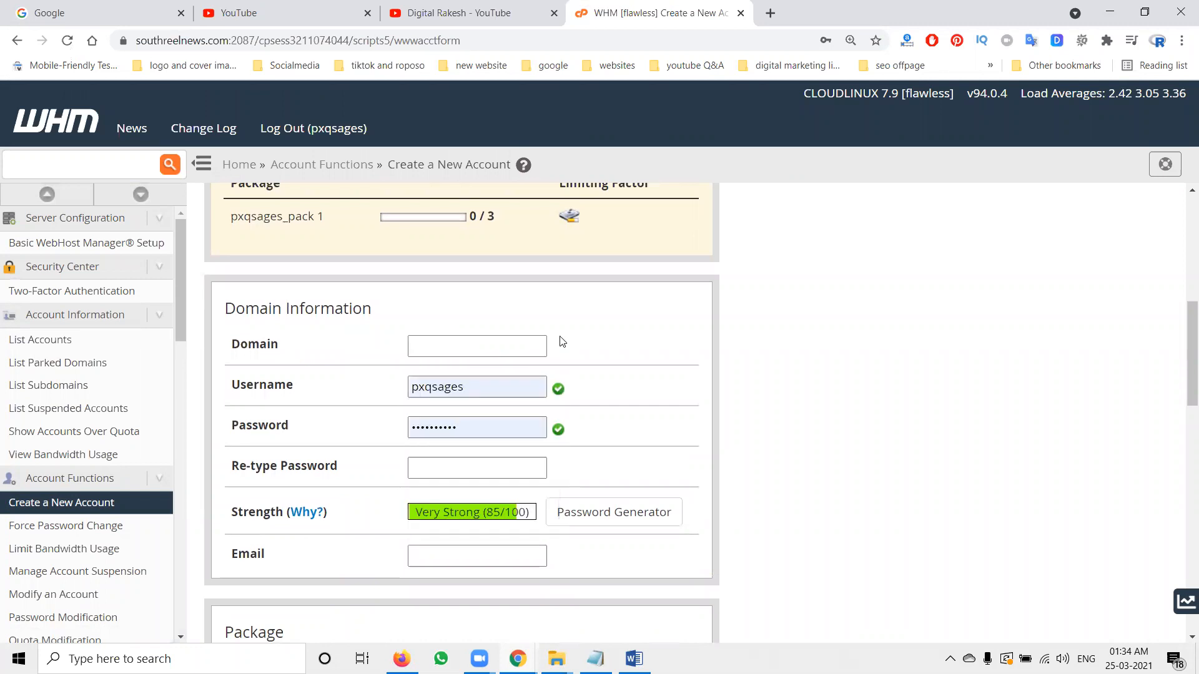
pyautogui.press('BackSpace')
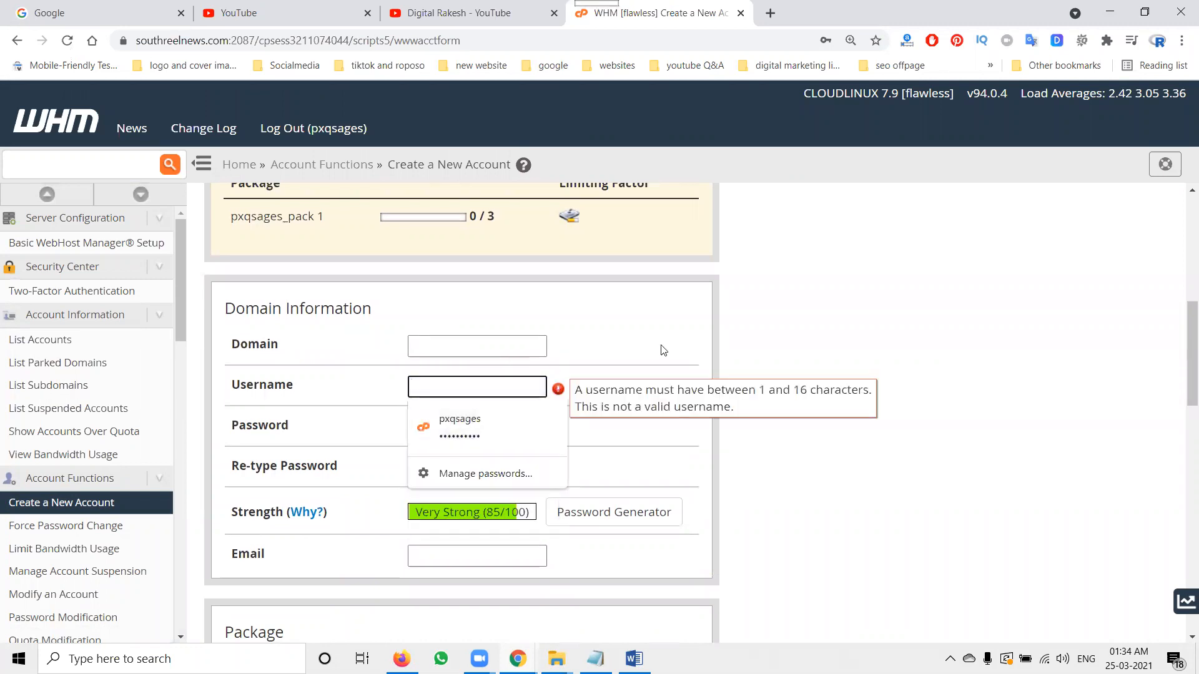
pyautogui.press('Tab')
pyautogui.press('BackSpace')
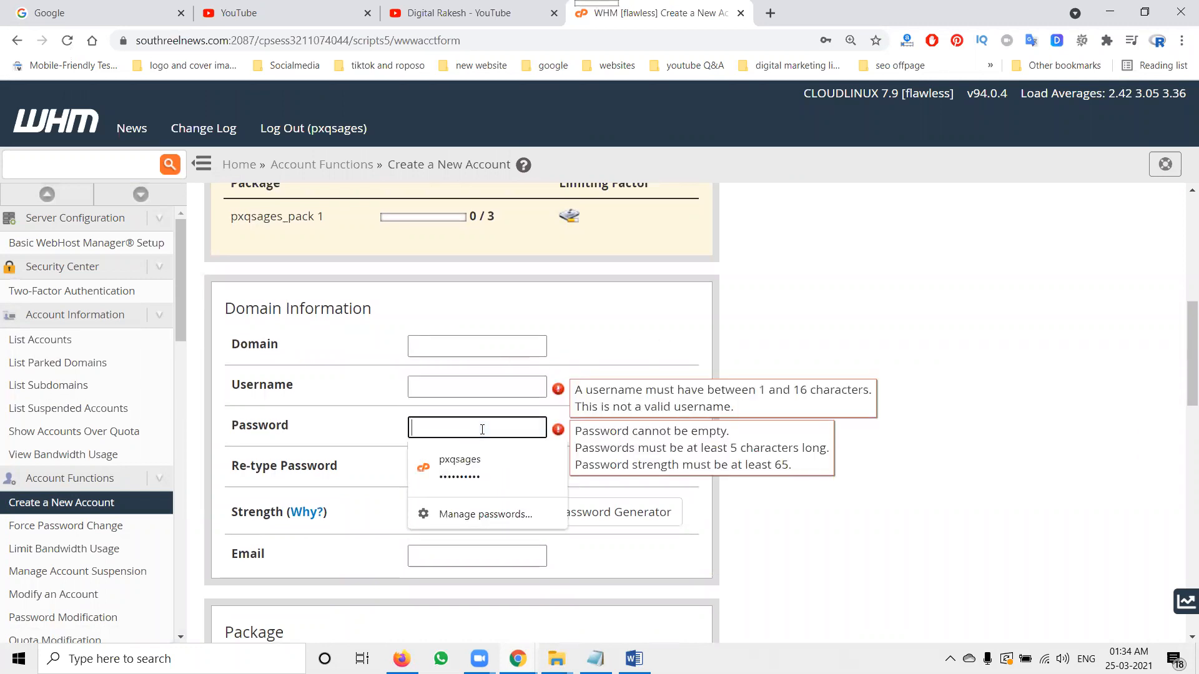
# Step: Enter arunnsacademy.com as the new account's domain and accept the suggested username
pyautogui.click(463, 351)
pyautogui.hotkey('ctrl', 'v')
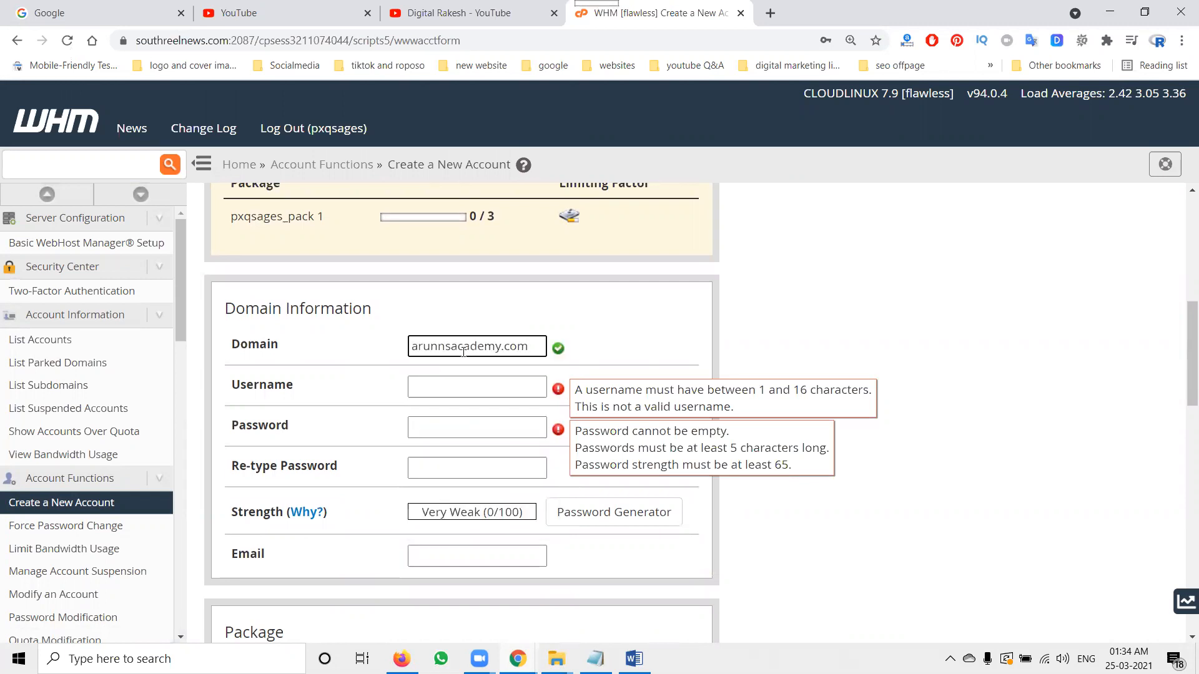
pyautogui.press('Tab')
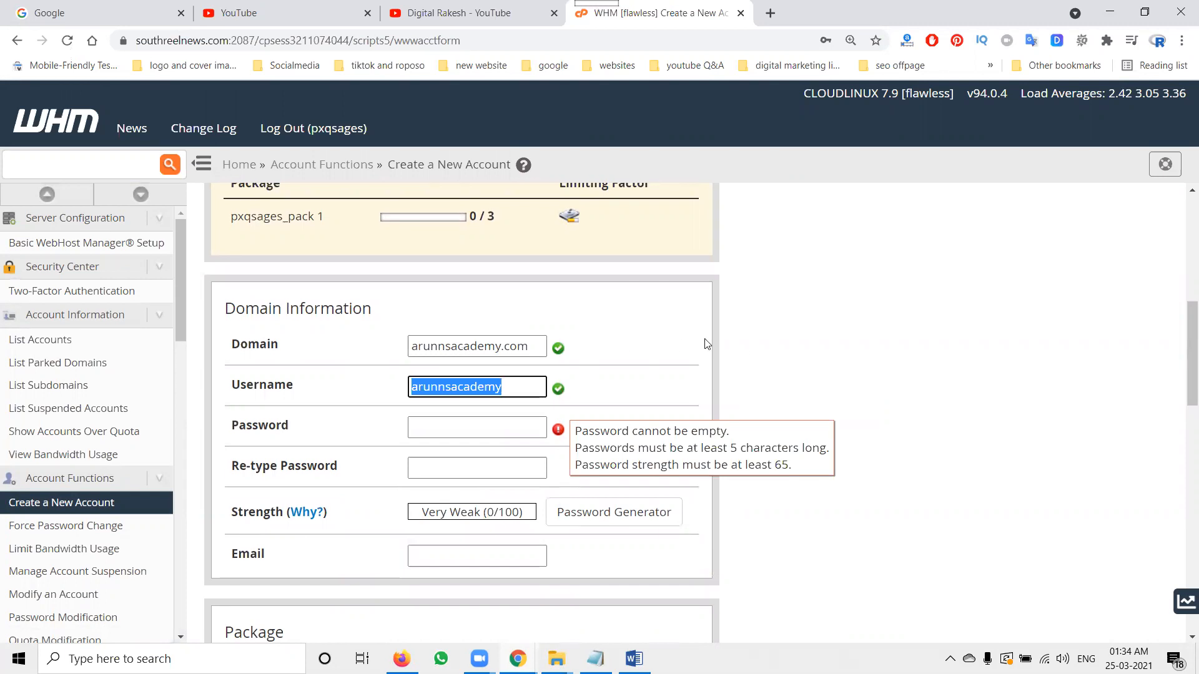
# Step: Enter the new account's password and repeat it in the confirmation field
pyautogui.scroll(2, 742, 347)
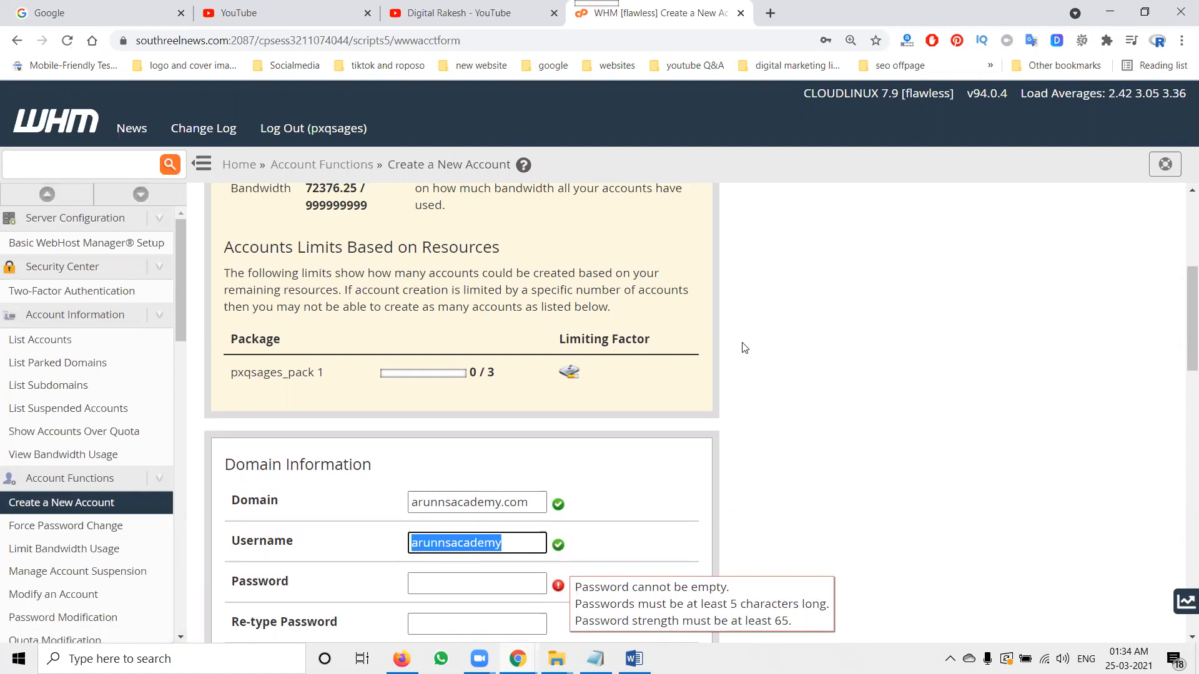
pyautogui.scroll(-2, 744, 348)
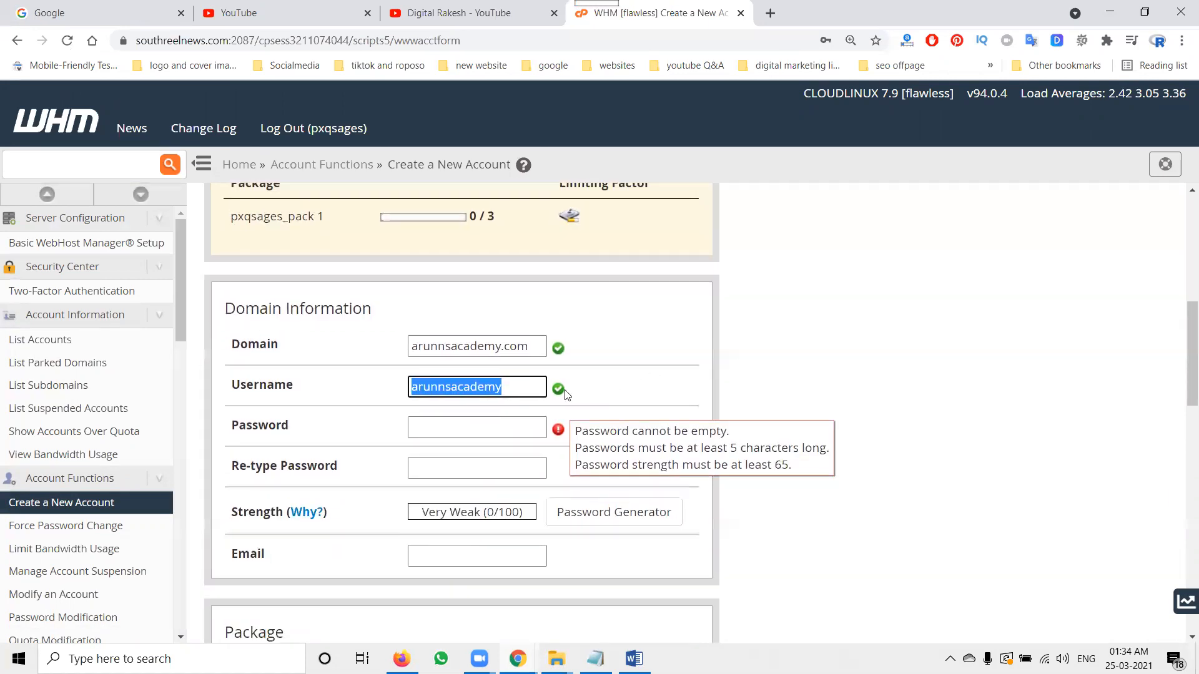
pyautogui.click(502, 428)
pyautogui.write('aru')
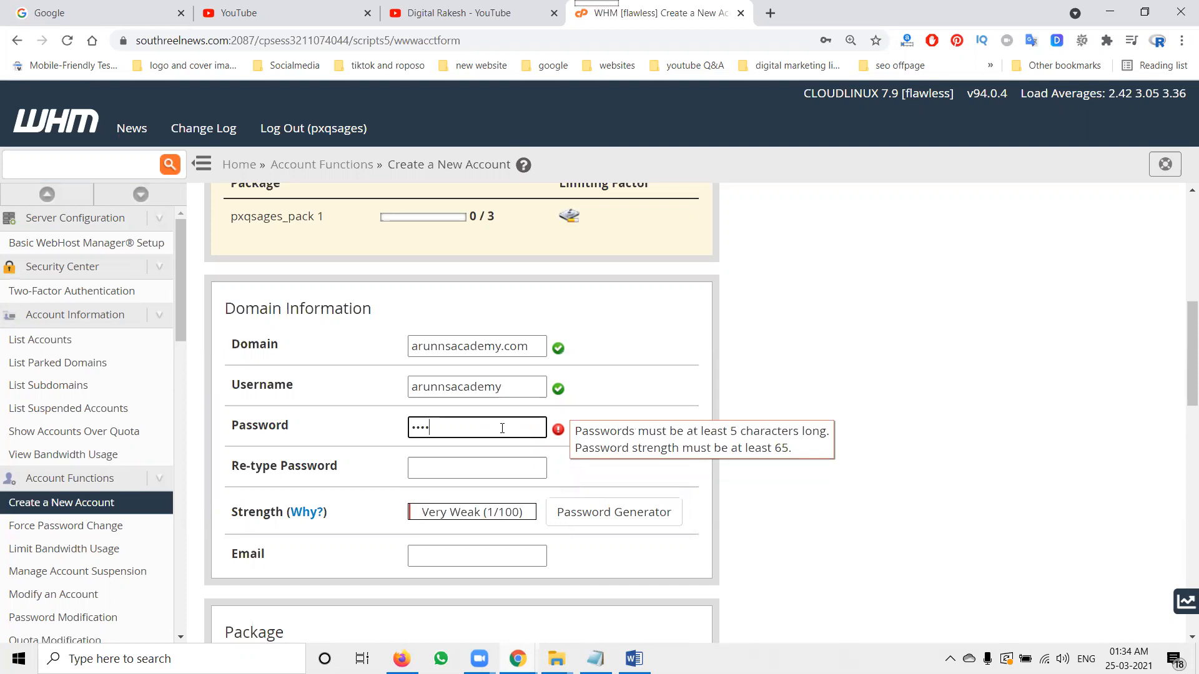
pyautogui.write('•••')
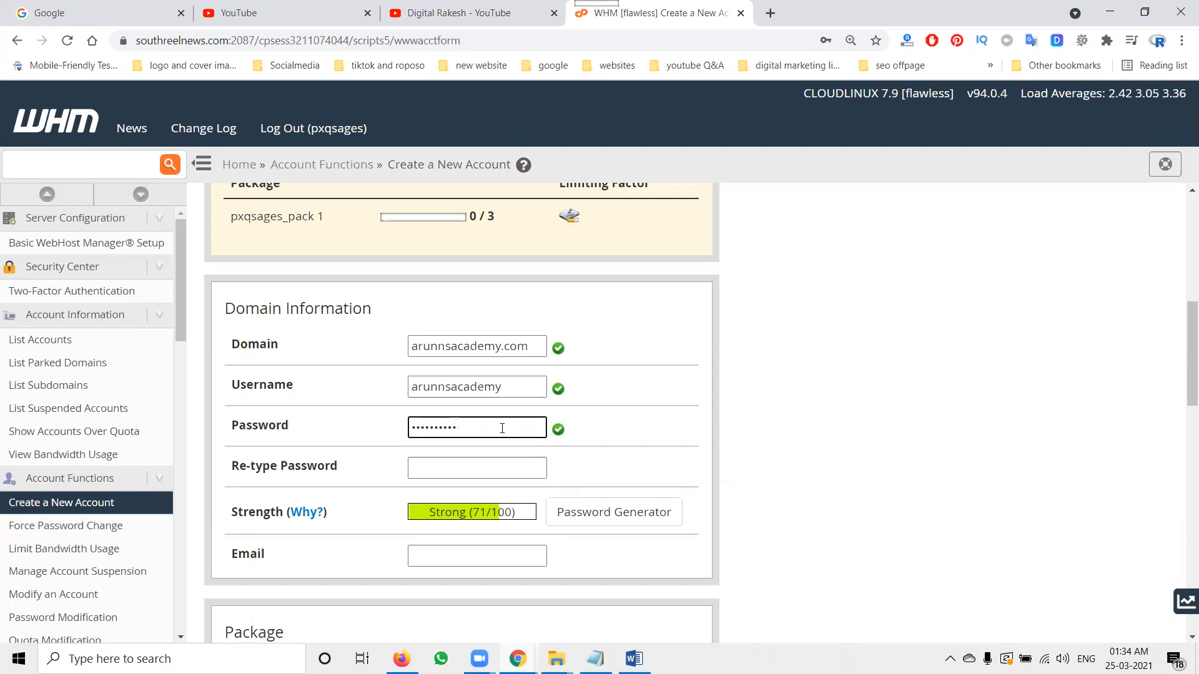
pyautogui.press('Tab')
pyautogui.write('•')
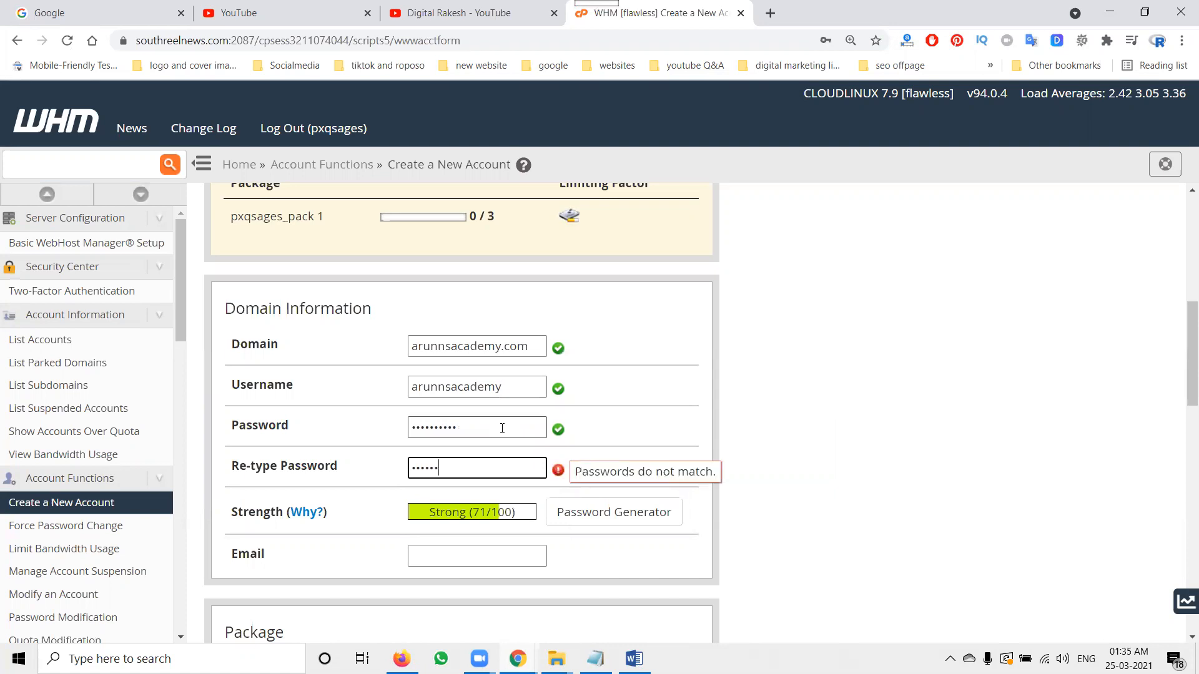
pyautogui.write('•••••••••')
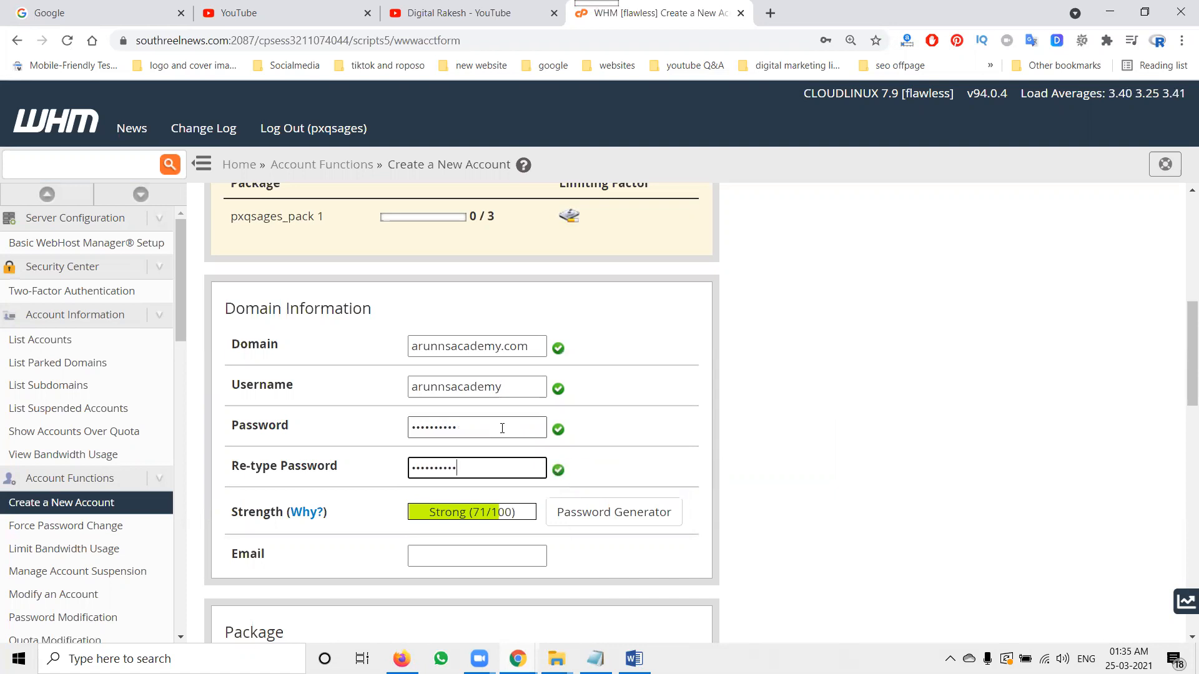
# Step: Fill in the account's contact email with the saved email suggestion
pyautogui.scroll(-1, 900, 379)
pyautogui.click(477, 399)
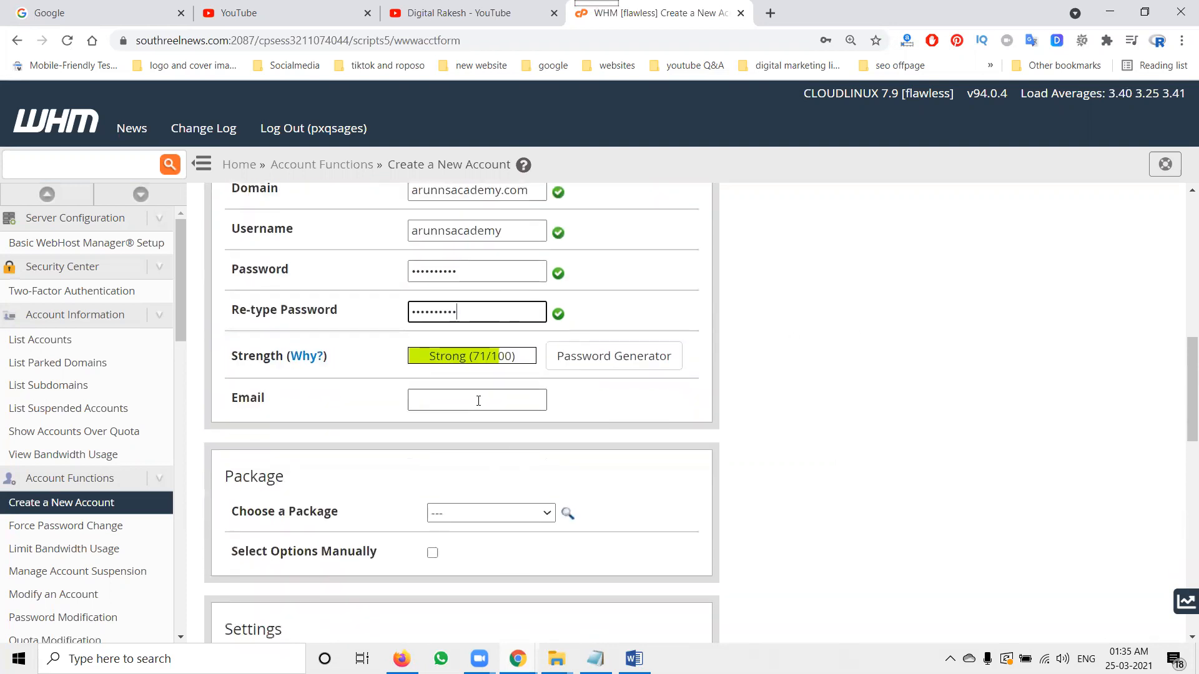
pyautogui.click(464, 457)
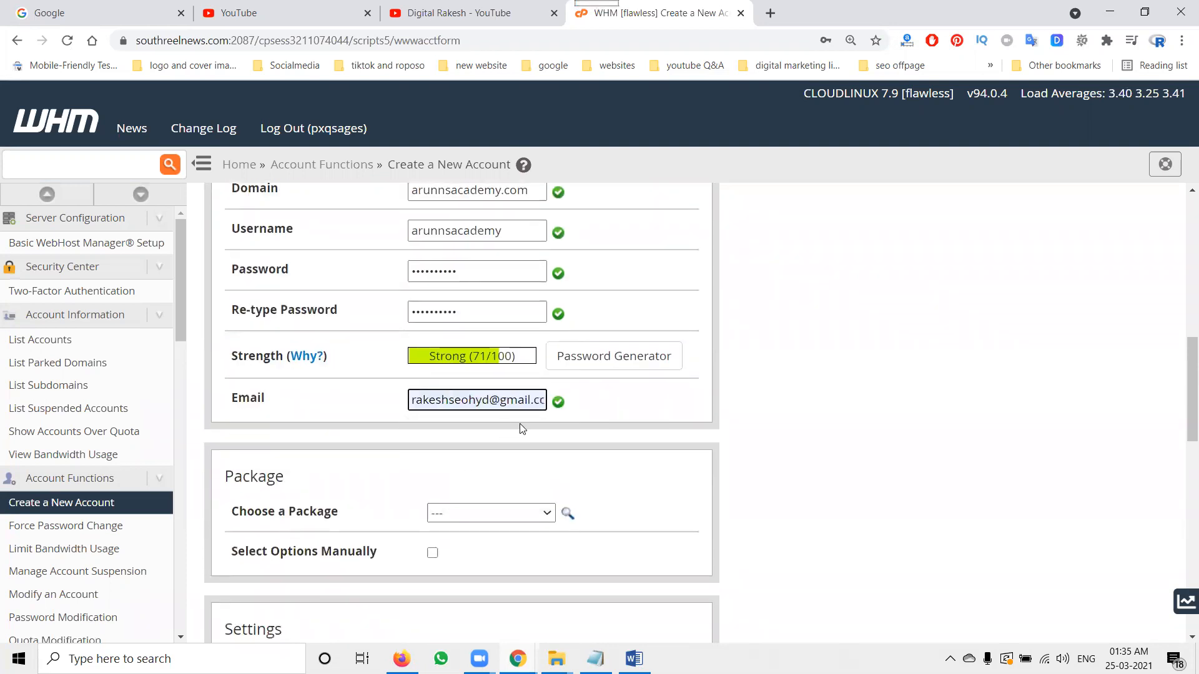
pyautogui.scroll(-5, 520, 424)
pyautogui.click(469, 206)
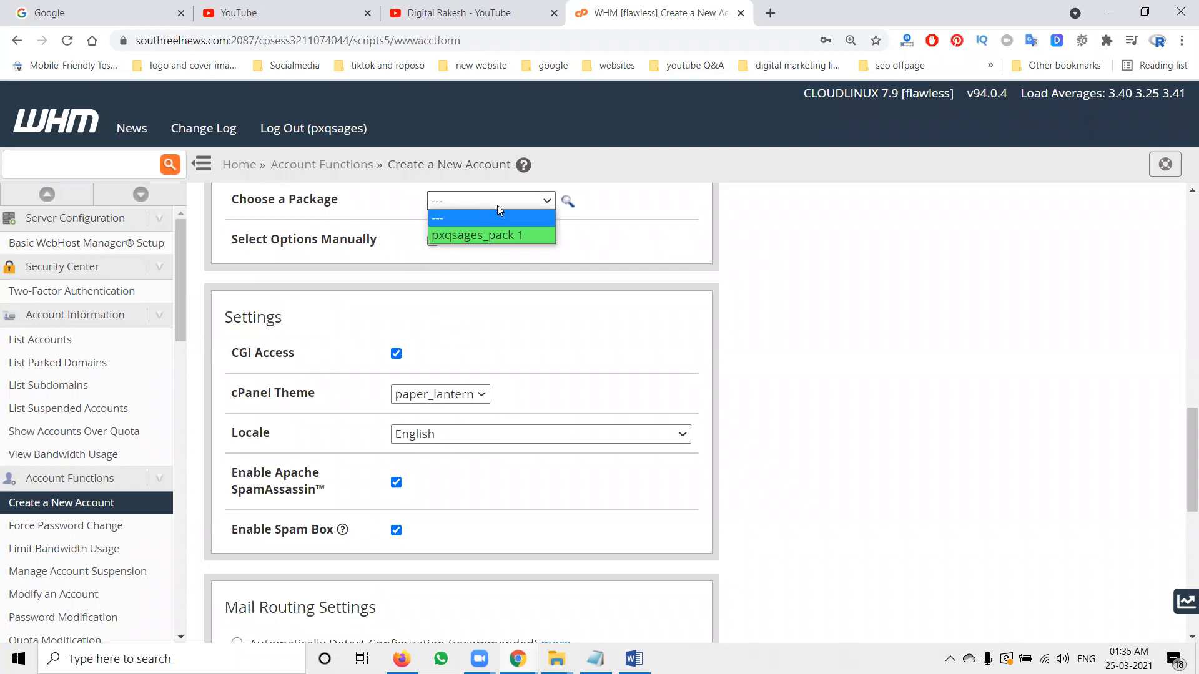
pyautogui.click(807, 235)
pyautogui.scroll(5, 531, 273)
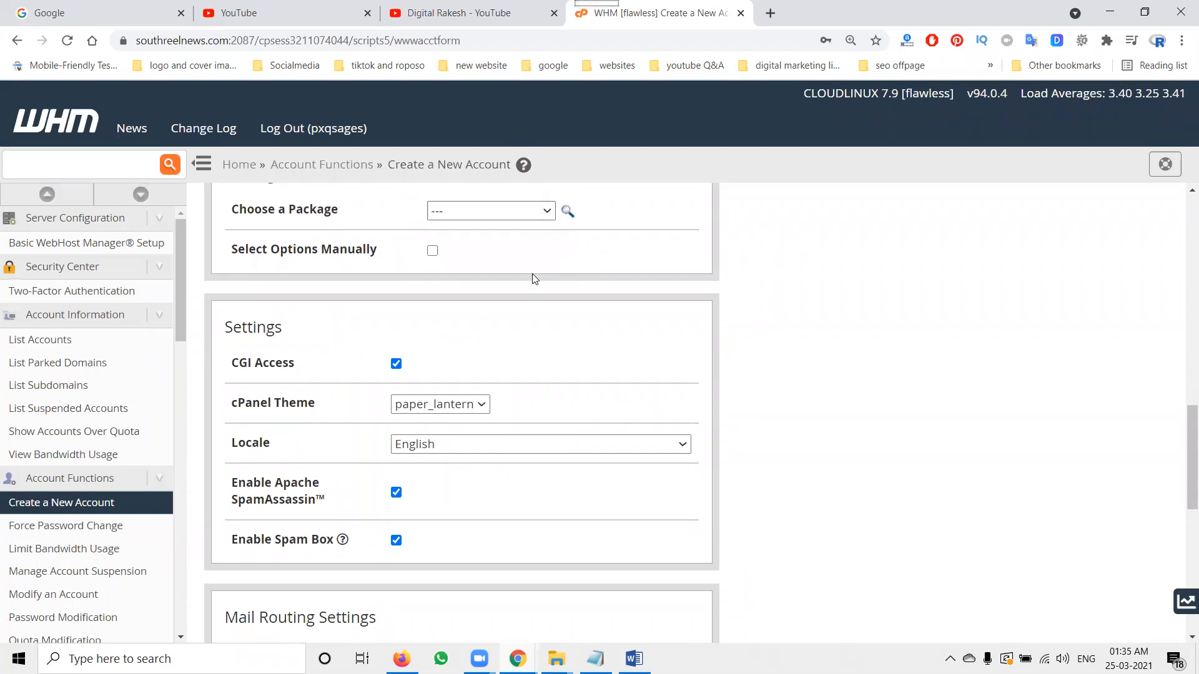
pyautogui.scroll(-5, 479, 377)
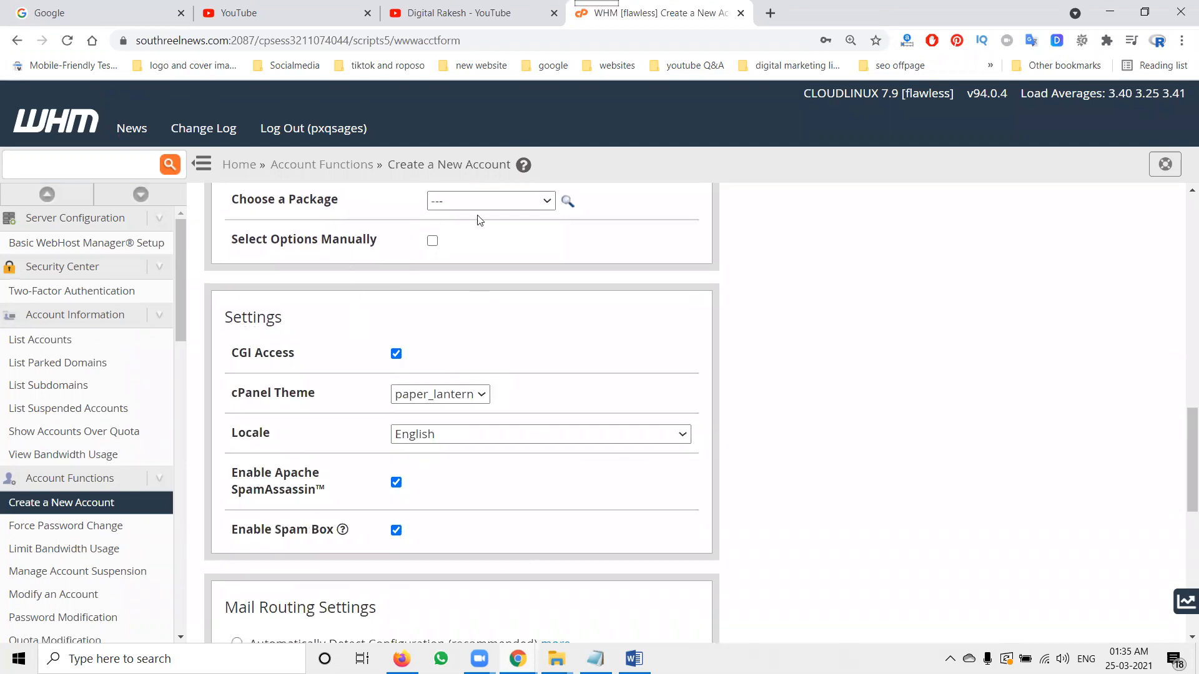
# Step: Review the mail routing options, DNS settings and the entered domain information of the new account
pyautogui.scroll(-9, 441, 316)
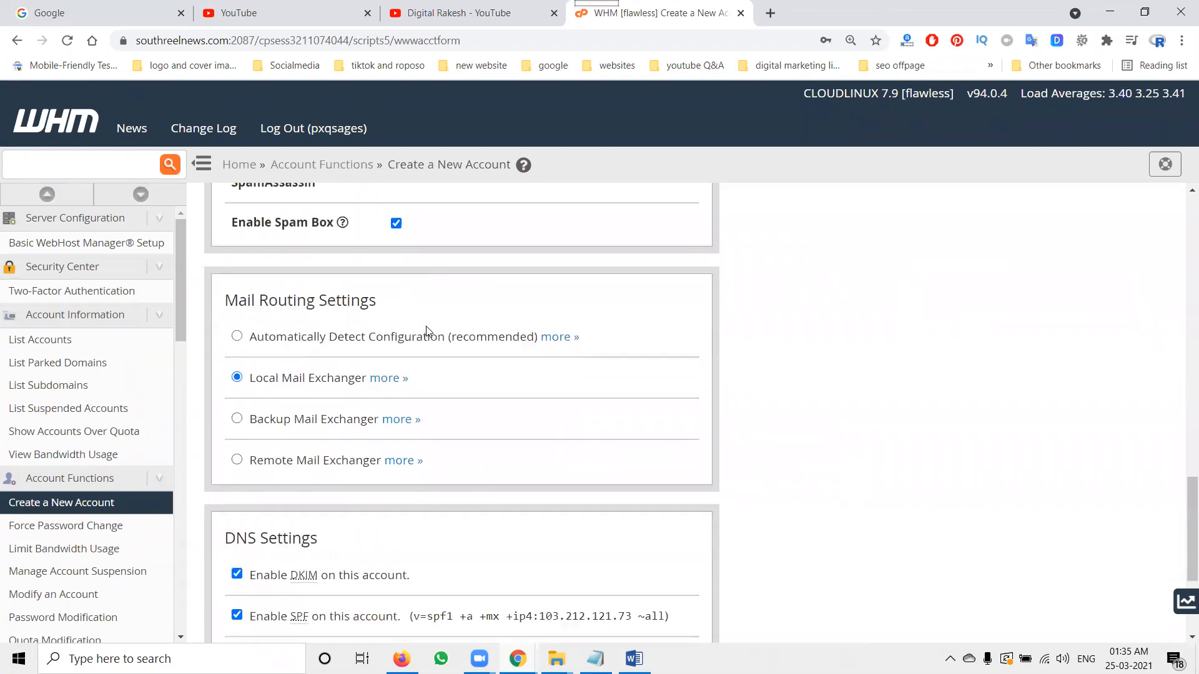
pyautogui.scroll(3, 427, 330)
pyautogui.click(236, 274)
pyautogui.scroll(-3, 262, 295)
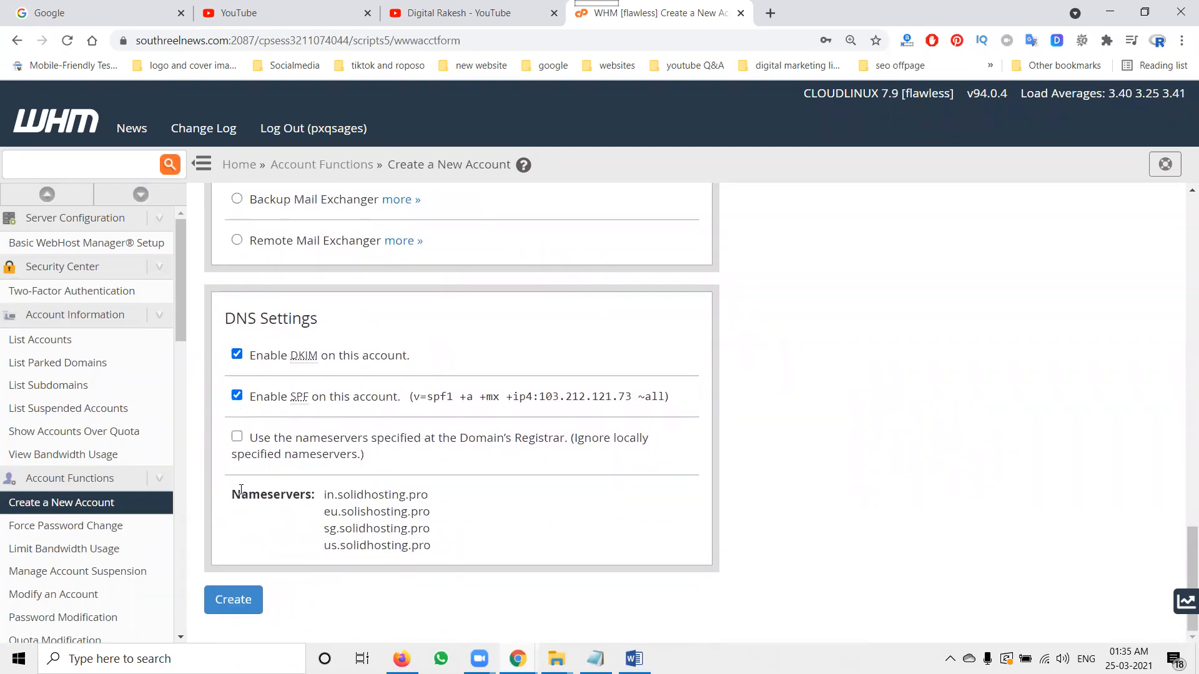
pyautogui.scroll(15, 414, 409)
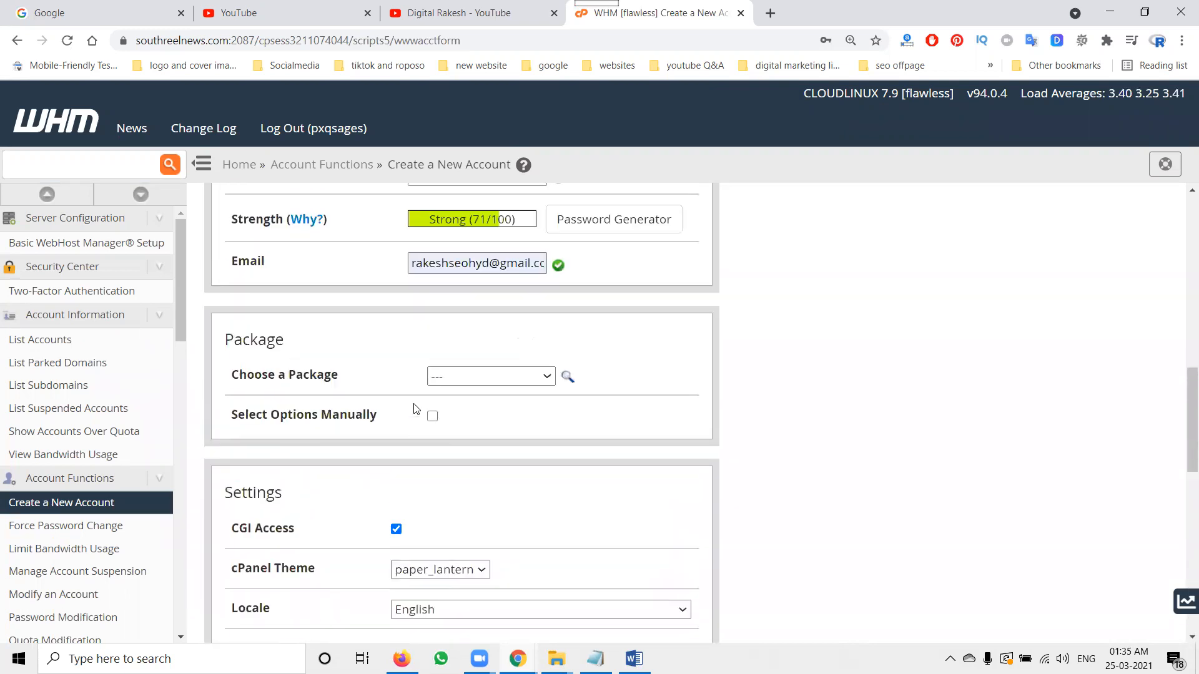
pyautogui.scroll(5, 414, 409)
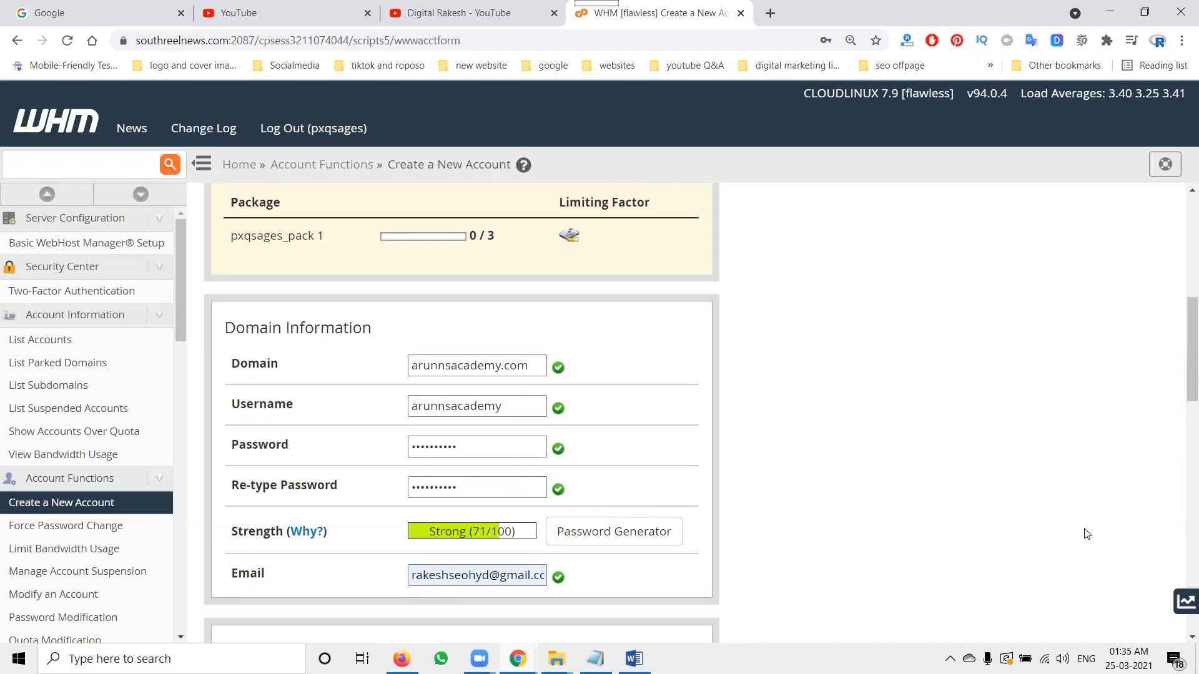
pyautogui.scroll(-4, 760, 400)
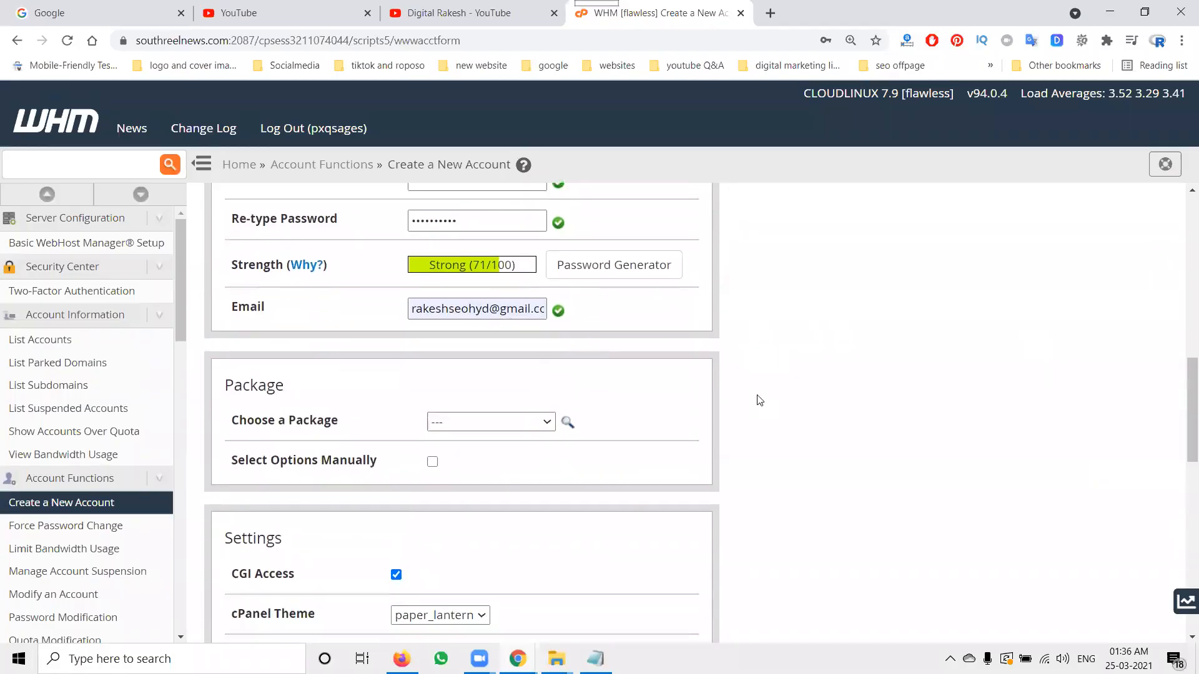
# Step: Create the hosting account and decline saving its password in the browser
pyautogui.scroll(-12, 535, 383)
pyautogui.click(248, 597)
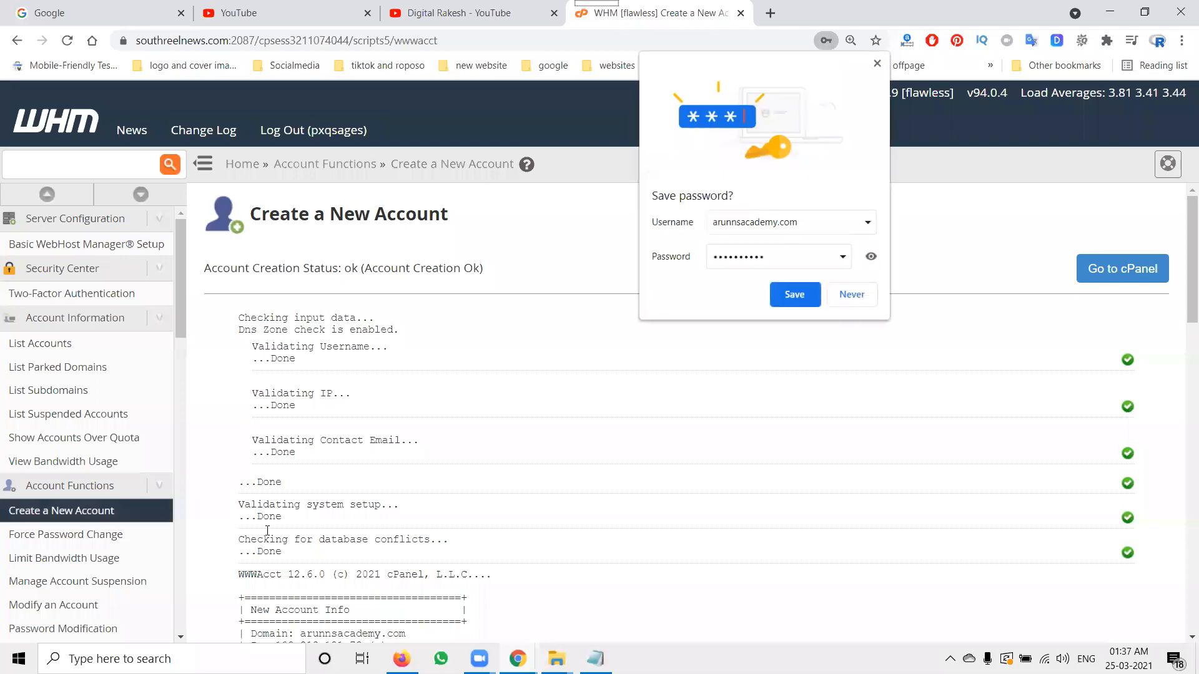
pyautogui.click(849, 296)
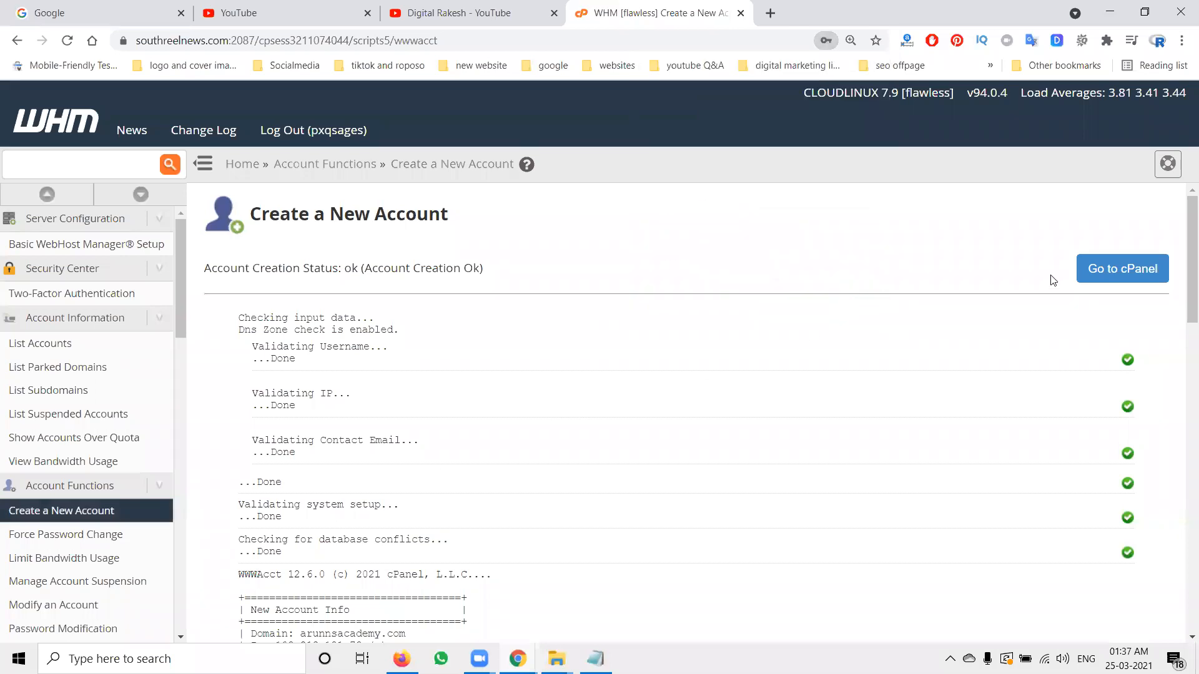
# Step: Open the new account's cPanel and look through its tool sections and statistics
pyautogui.click(1106, 273)
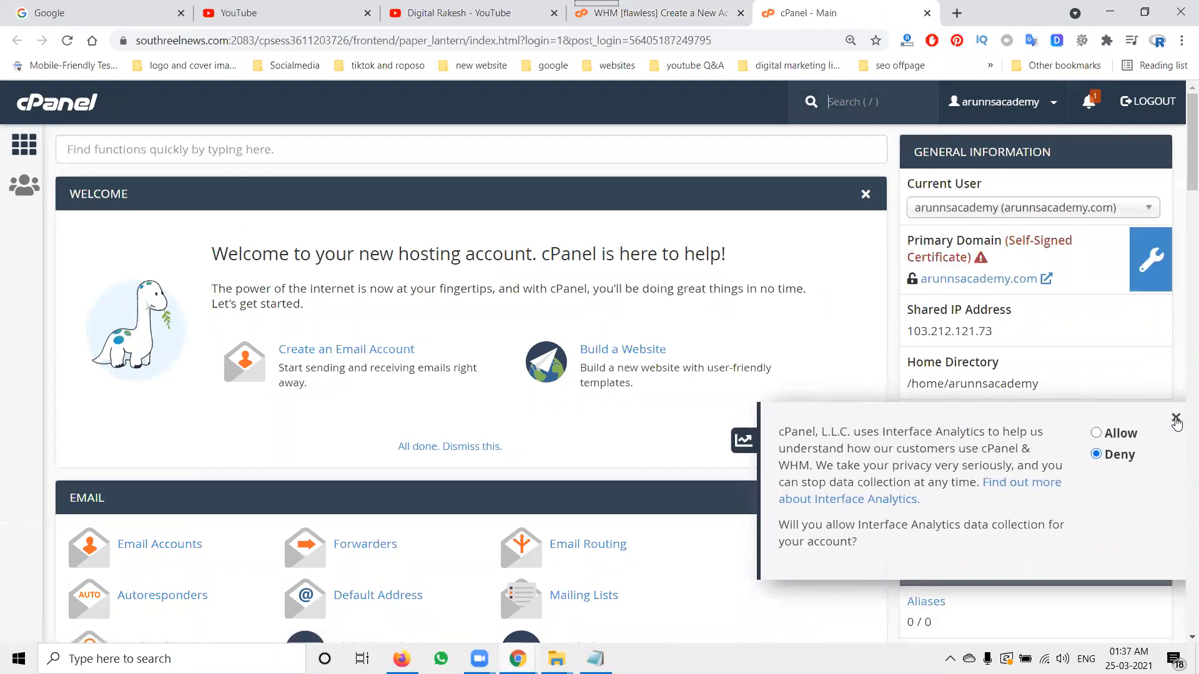
pyautogui.click(1176, 424)
pyautogui.scroll(-6, 974, 405)
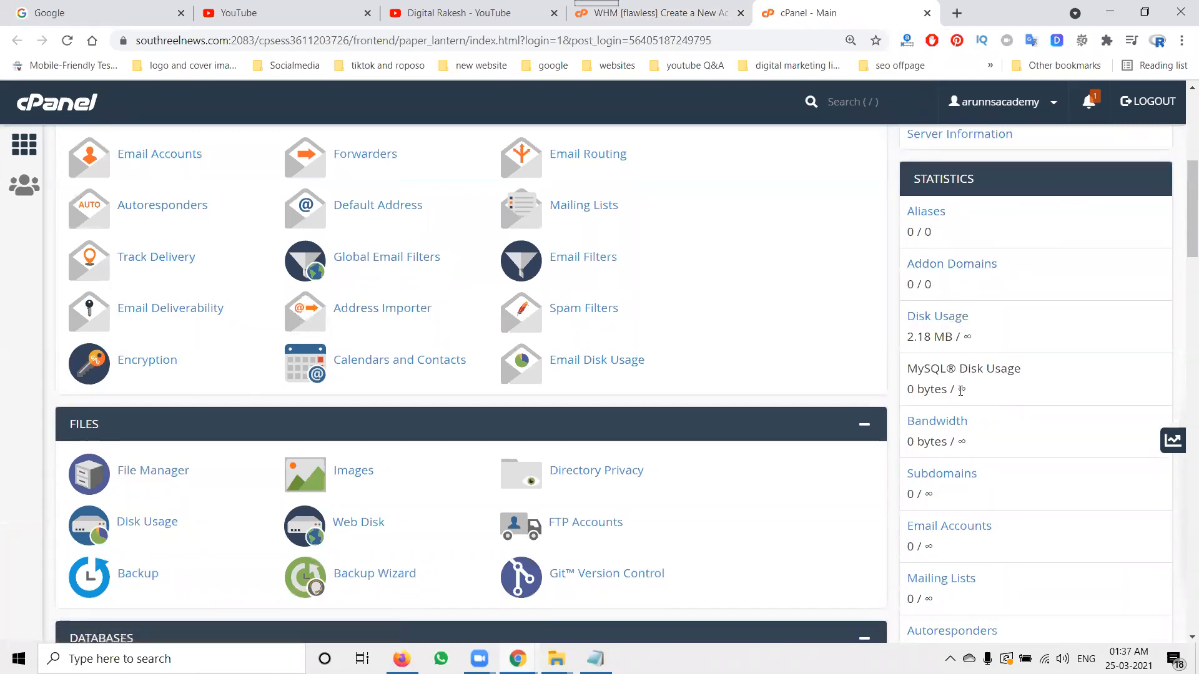
pyautogui.scroll(-2, 961, 391)
pyautogui.scroll(-7, 961, 391)
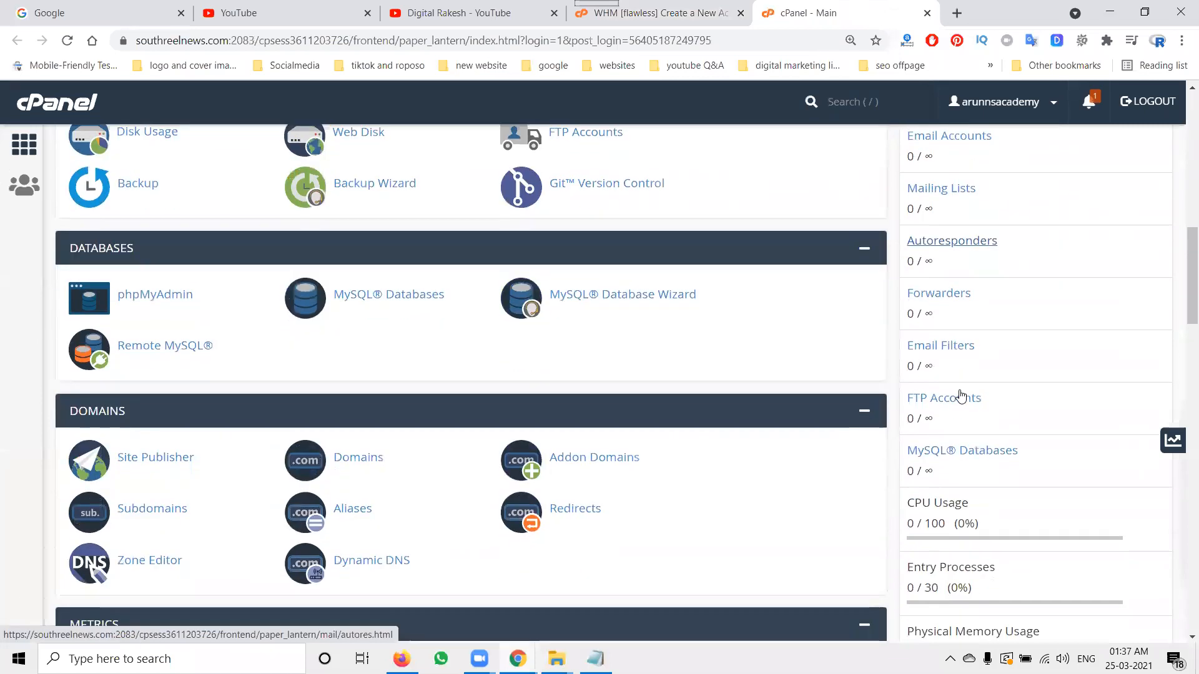
pyautogui.scroll(-5, 960, 396)
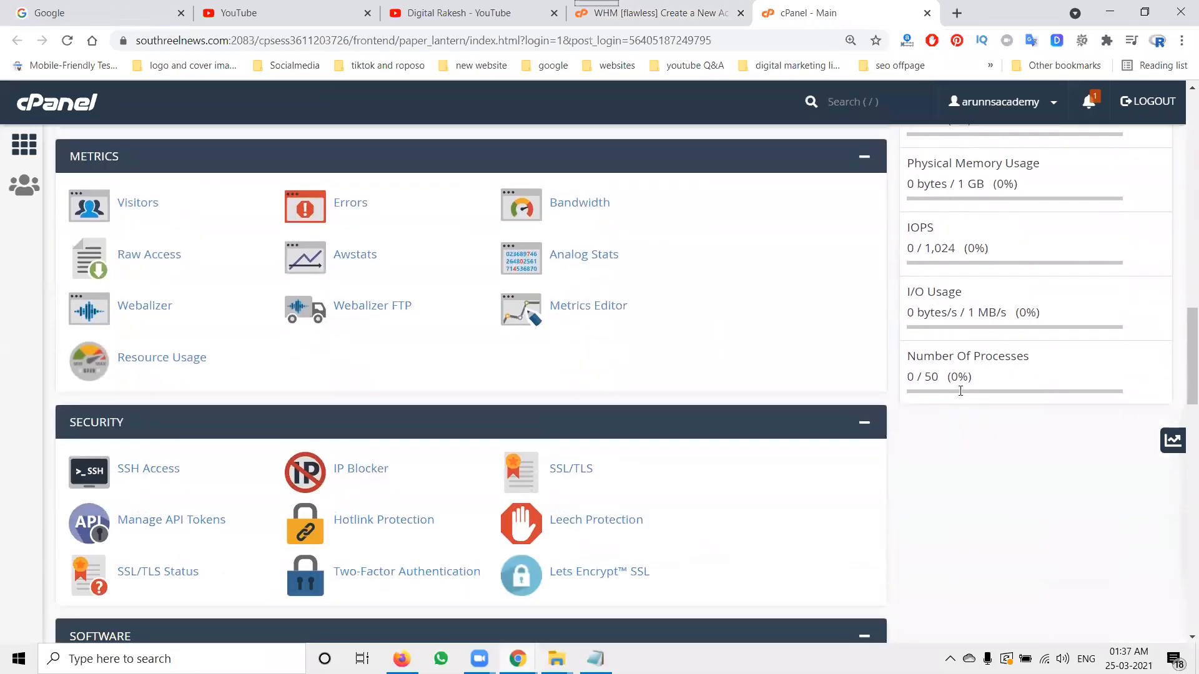
pyautogui.scroll(6, 960, 393)
pyautogui.scroll(8, 960, 392)
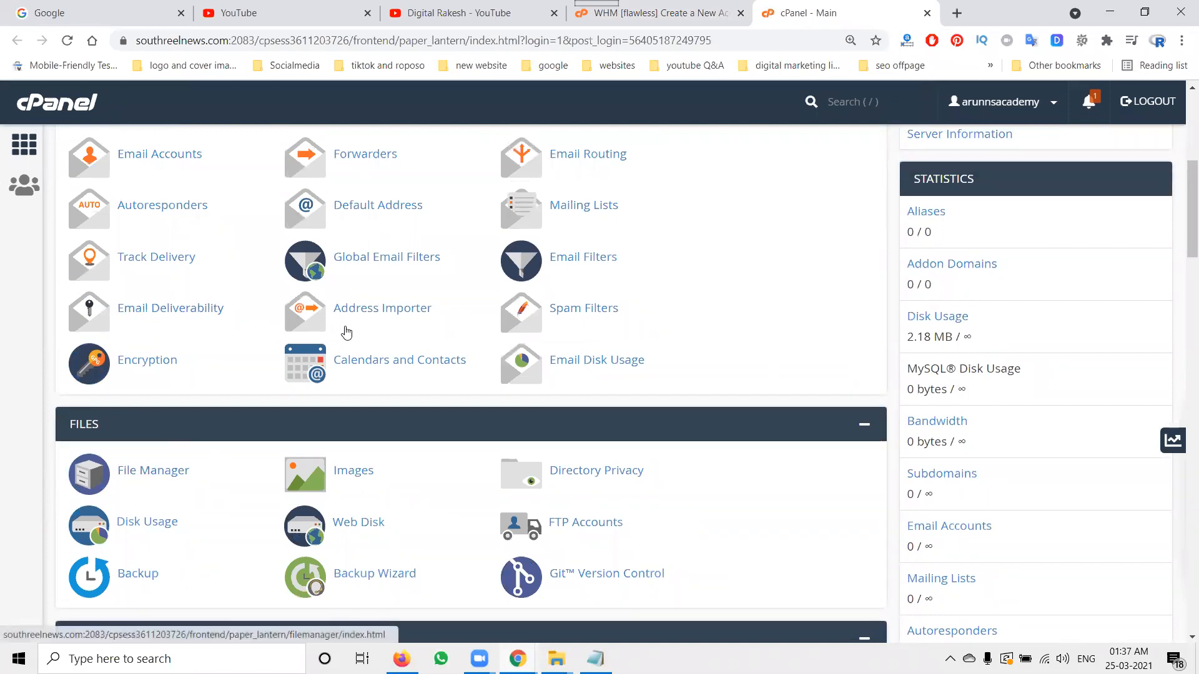
# Step: Open arunnsacademy.com in a new browser tab and reload it to check whether the site loads
pyautogui.moveTo(518, 658)
pyautogui.click(615, 605)
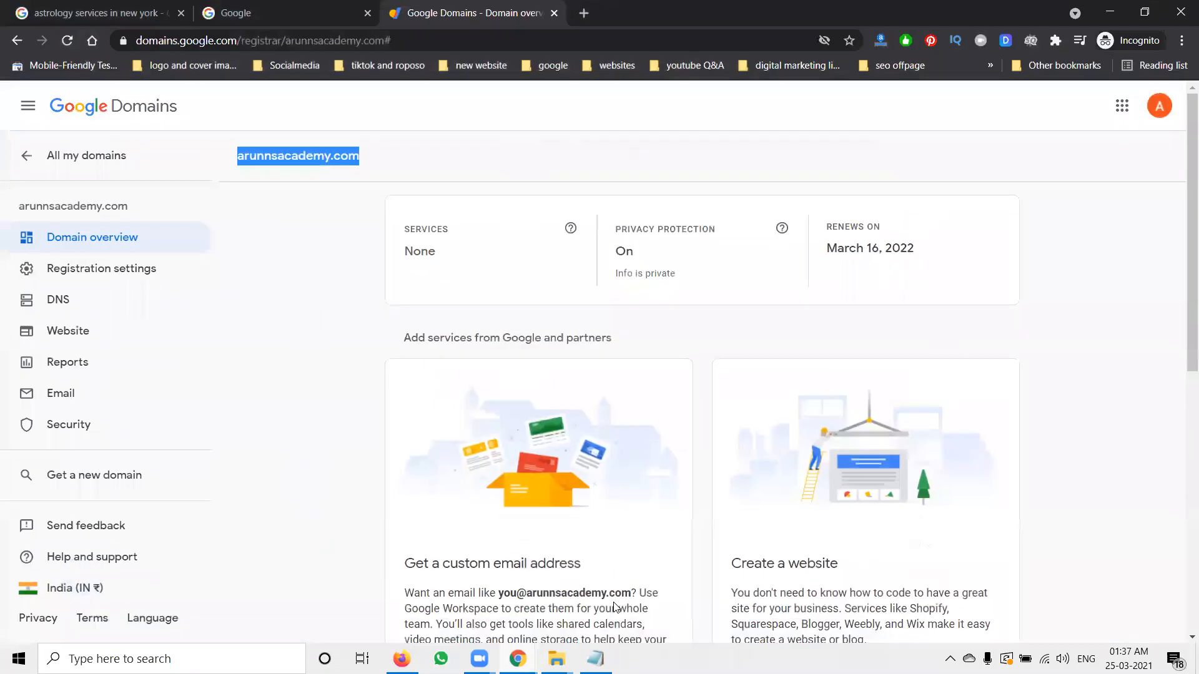
pyautogui.hotkey('alt', 'Tab')
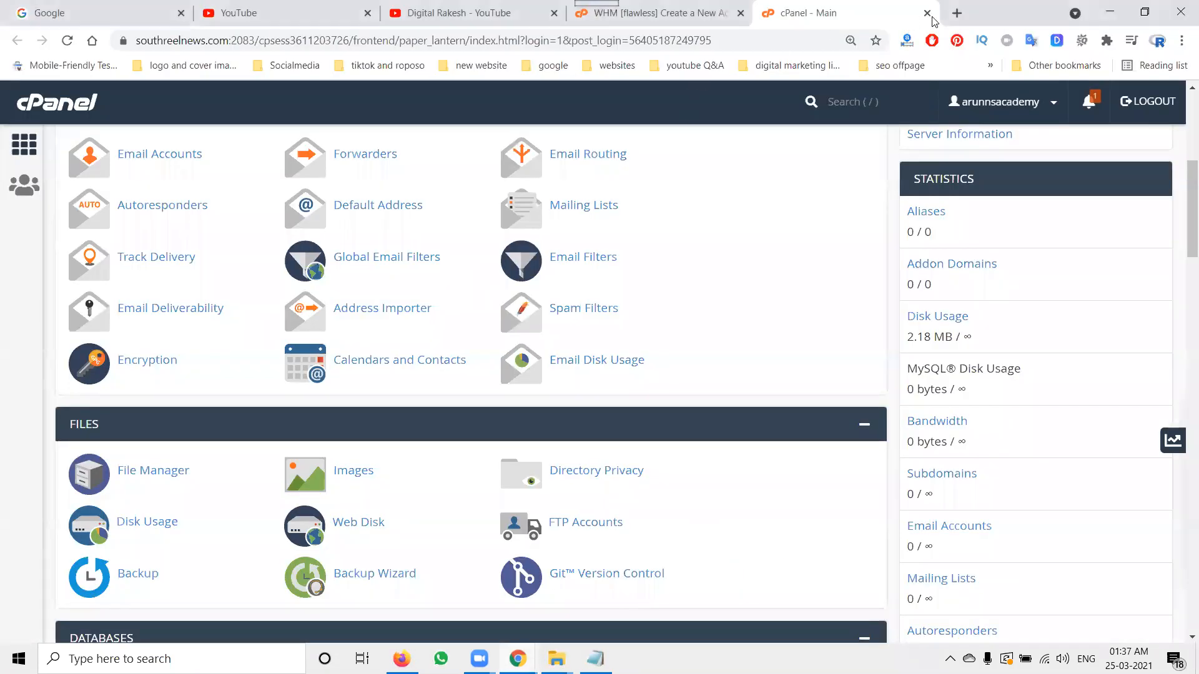
pyautogui.hotkey('ctrl', 't')
pyautogui.write('arunnsacademy.com')
pyautogui.press('Return')
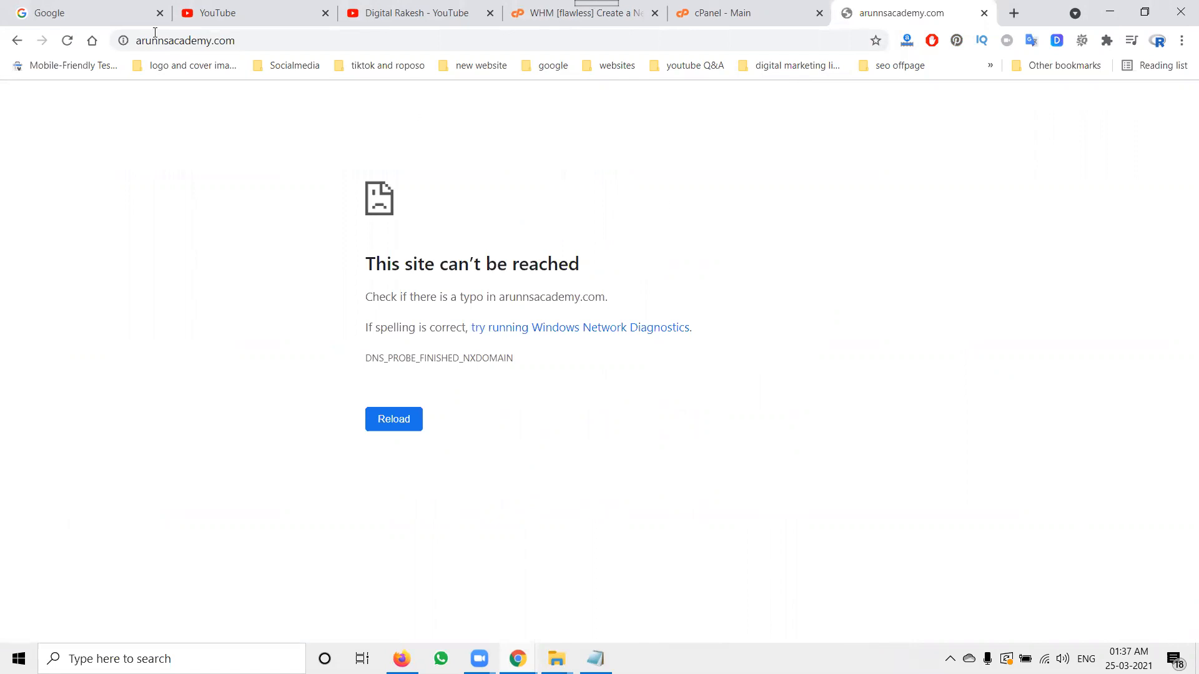
pyautogui.click(64, 40)
pyautogui.click(64, 40)
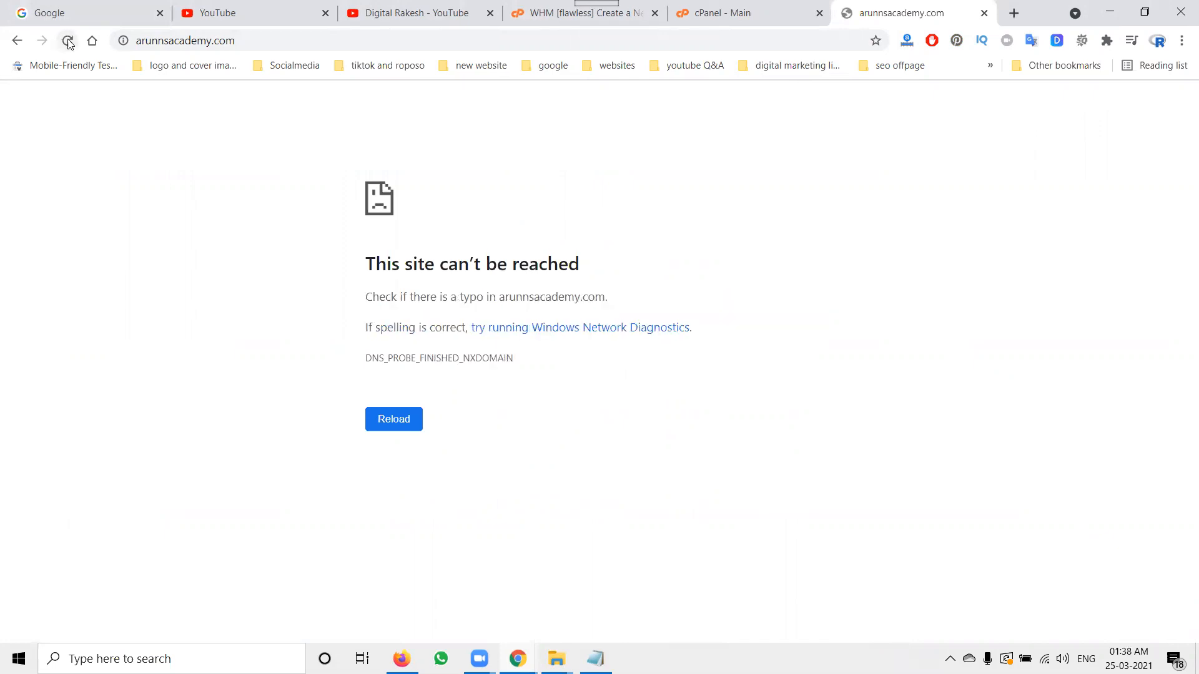
# Step: Revisit the domain's overview in Google Domains and locate the YouTube channel's video on purchasing a Google domain and updating DNS
pyautogui.click(731, 15)
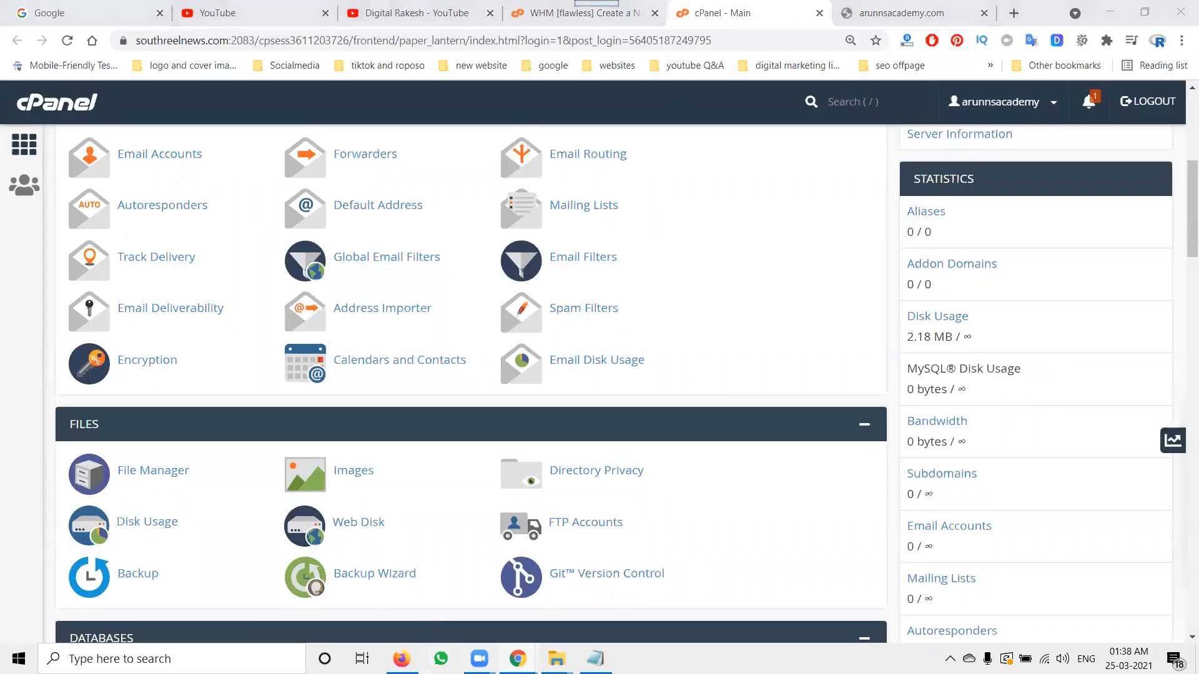
pyautogui.moveTo(517, 658)
pyautogui.click(610, 587)
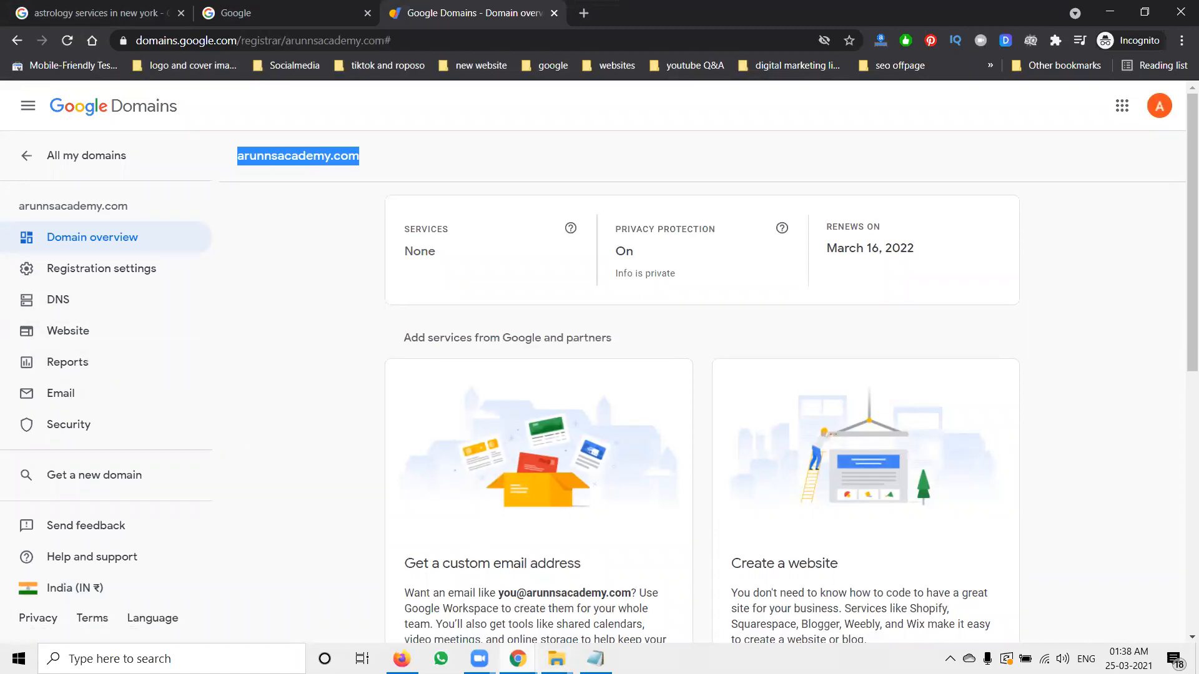
pyautogui.moveTo(518, 658)
pyautogui.click(426, 603)
pyautogui.click(400, 13)
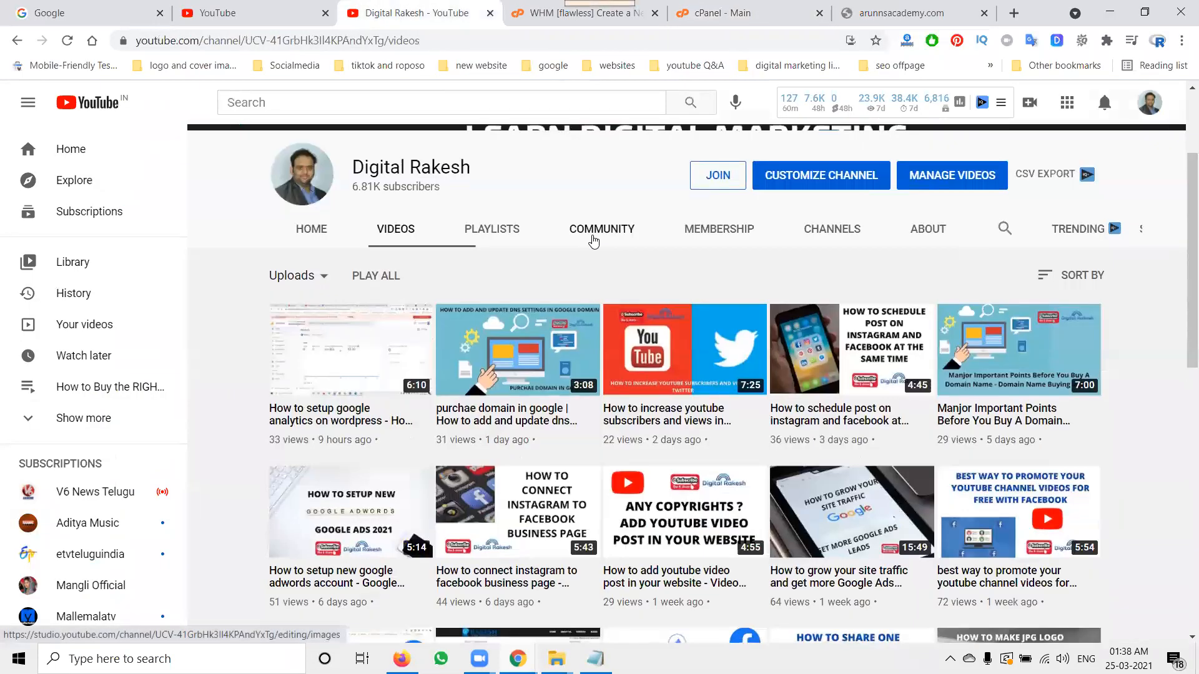
pyautogui.moveTo(646, 343)
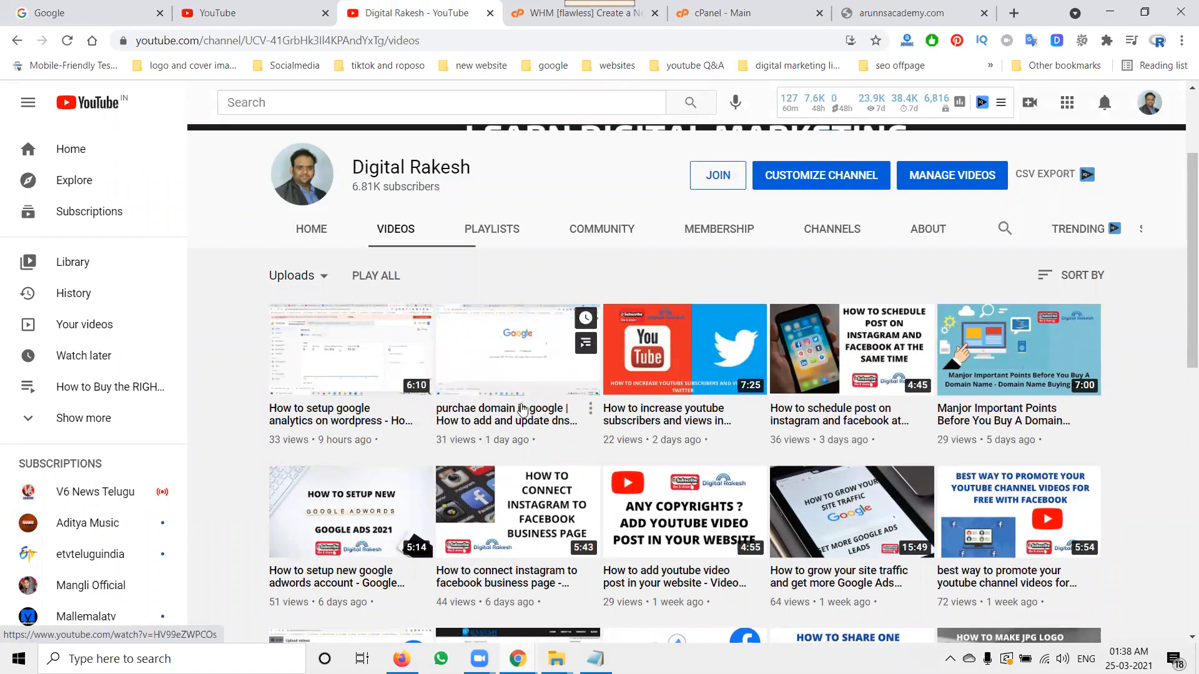
# Step: Recheck the arunnsacademy.com page and open the public_html folder in the cPanel File Manager
pyautogui.click(873, 5)
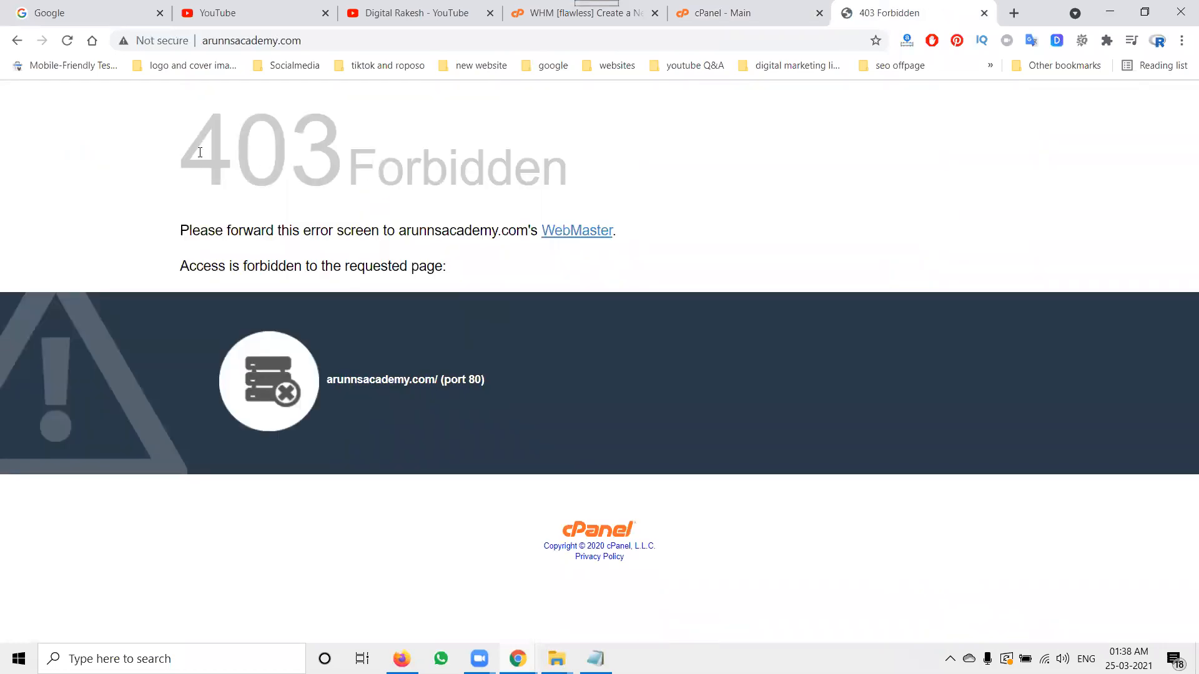
pyautogui.moveTo(187, 147); pyautogui.dragTo(568, 147)
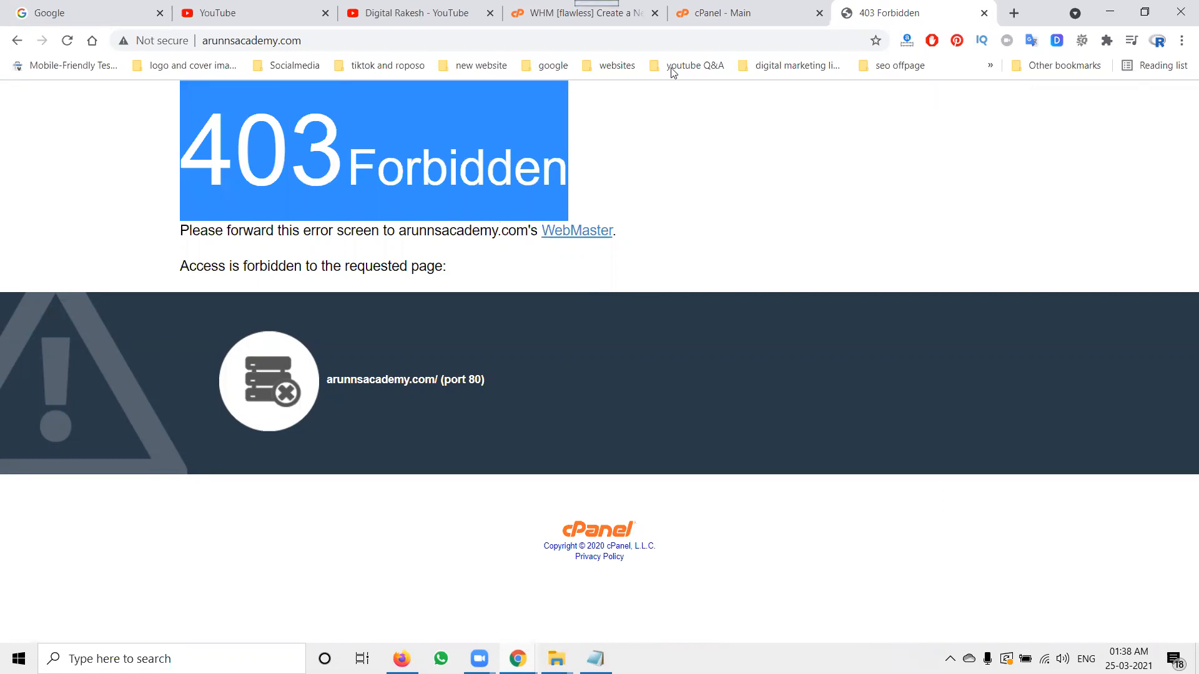
pyautogui.click(722, 13)
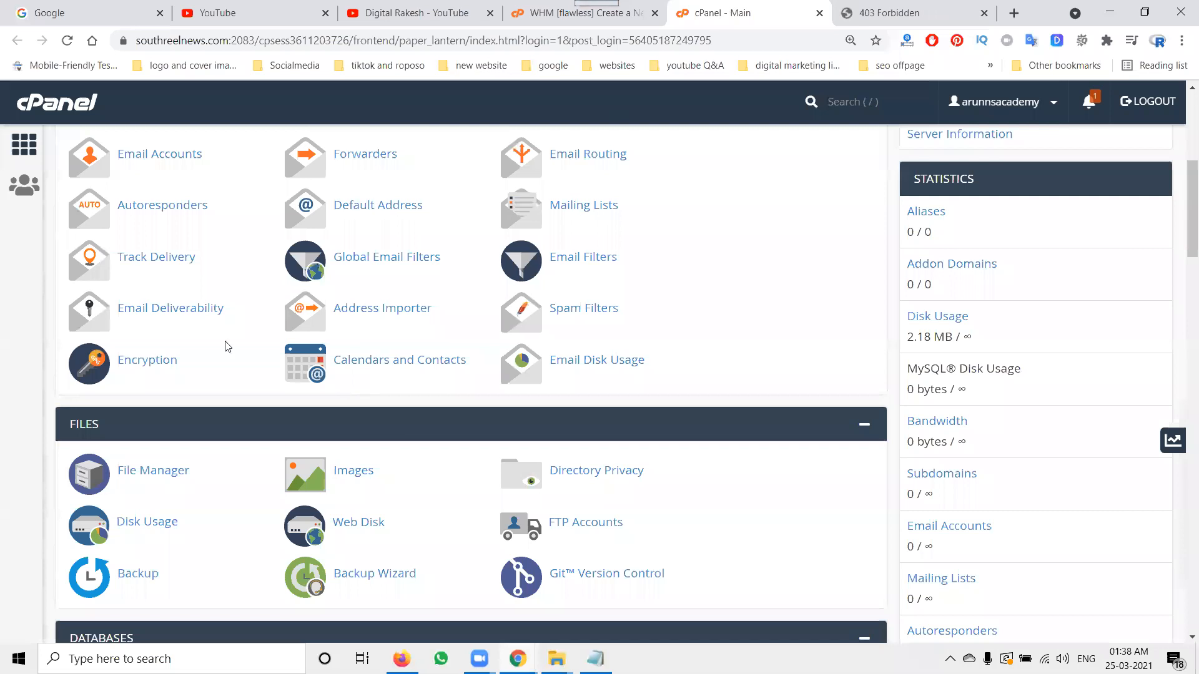
pyautogui.click(152, 471)
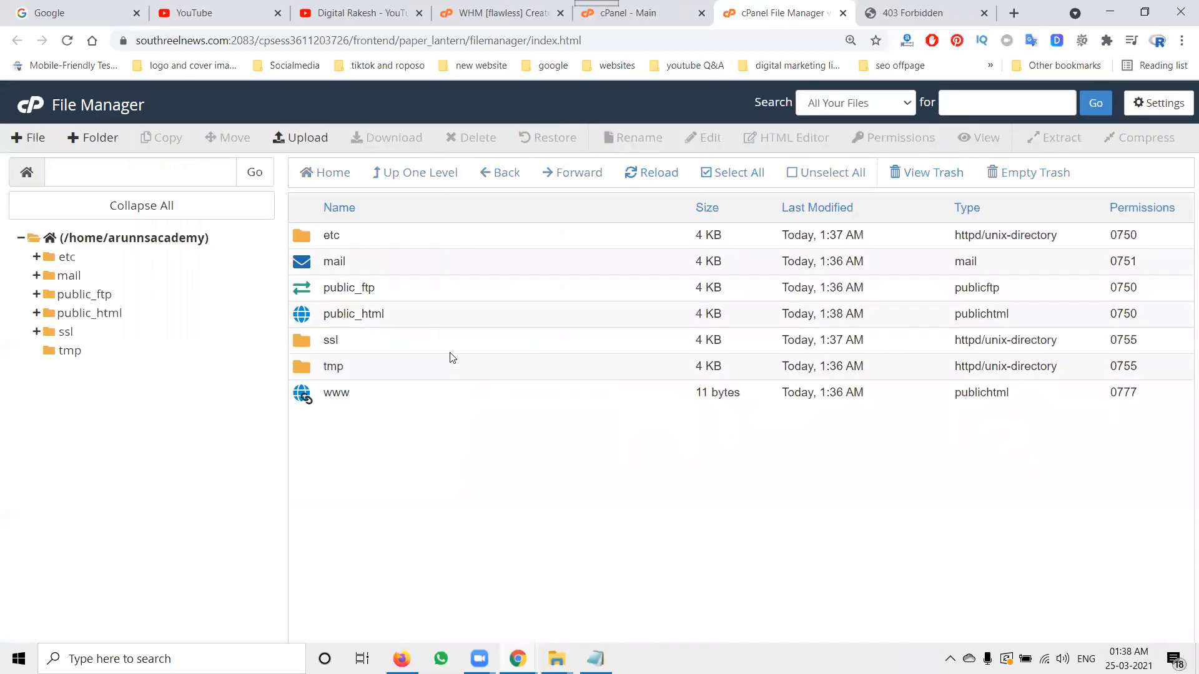
pyautogui.doubleClick(437, 316)
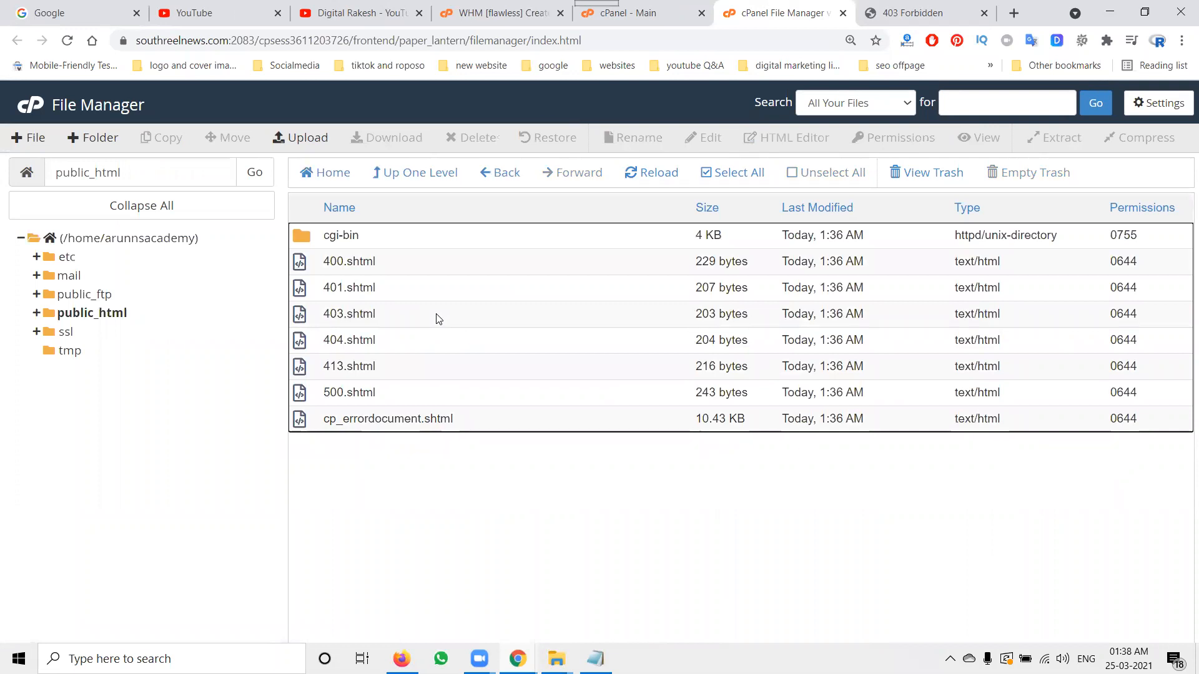
# Step: Review the arunnsacademy.com page, the WHM account creation report, the public_html files and the YouTube channel's video list
pyautogui.click(893, 6)
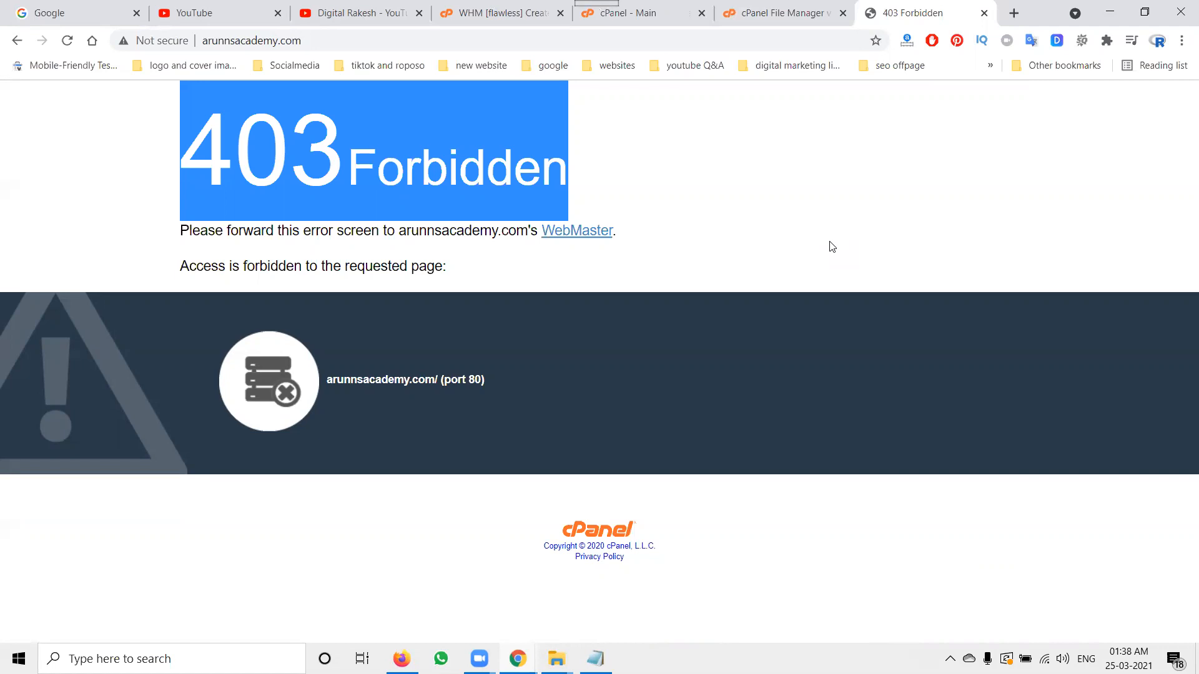
pyautogui.click(91, 128)
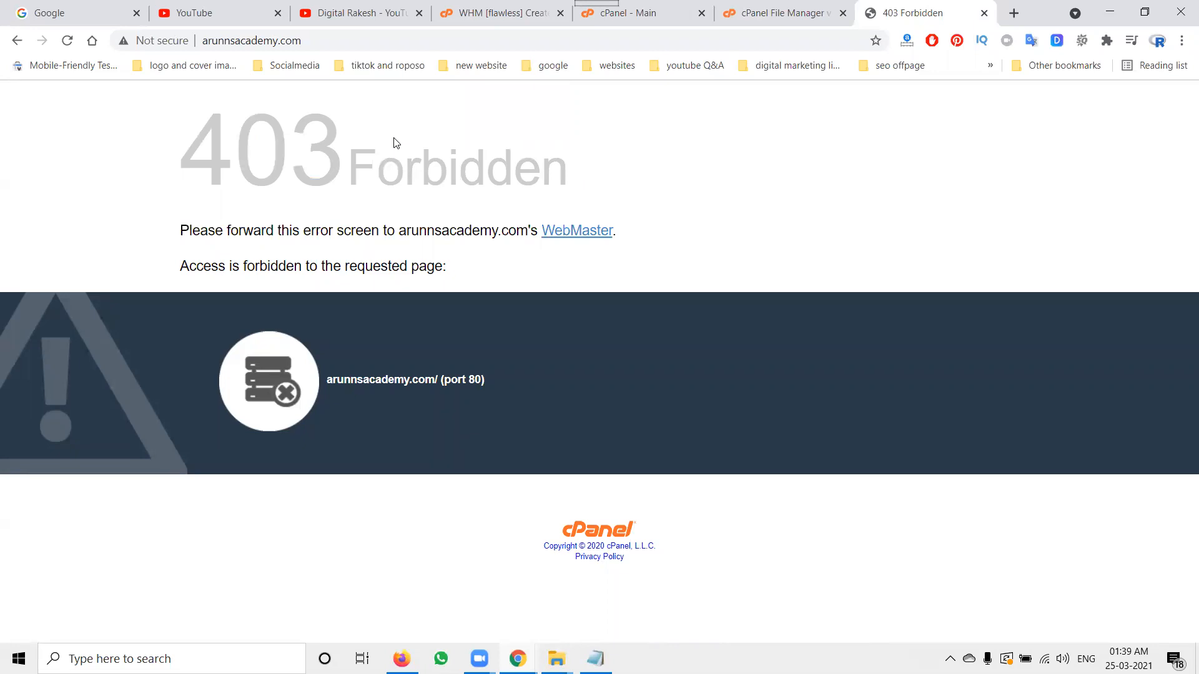
pyautogui.click(490, 11)
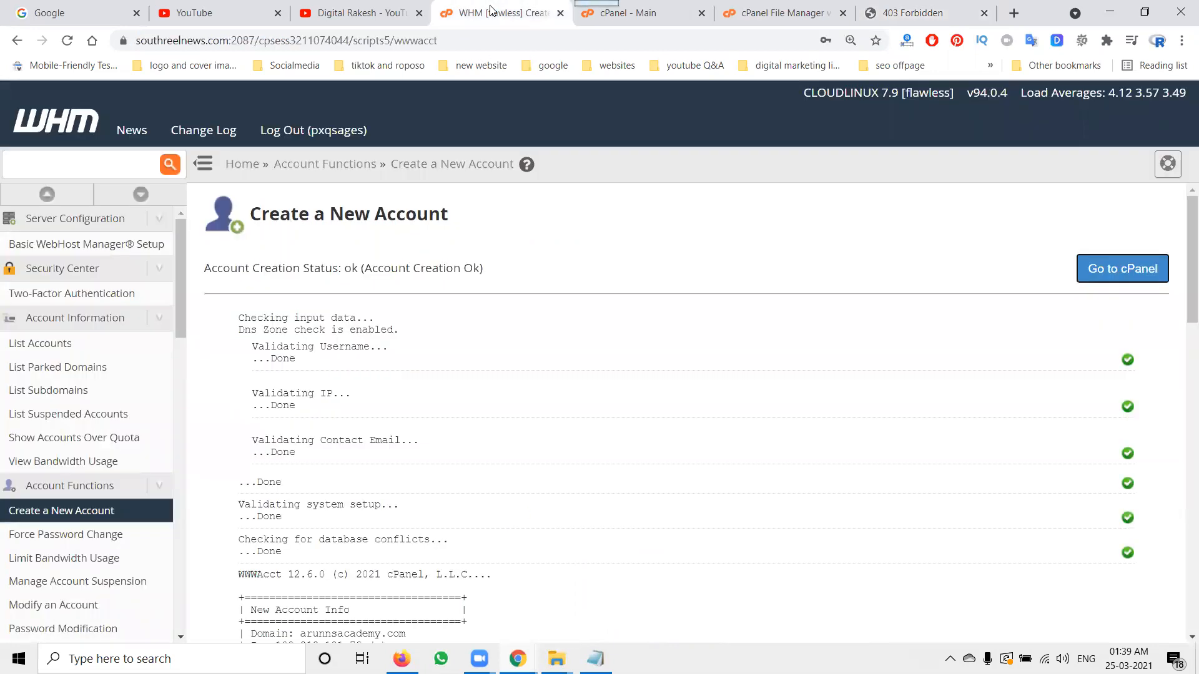
pyautogui.click(659, 19)
pyautogui.click(734, 19)
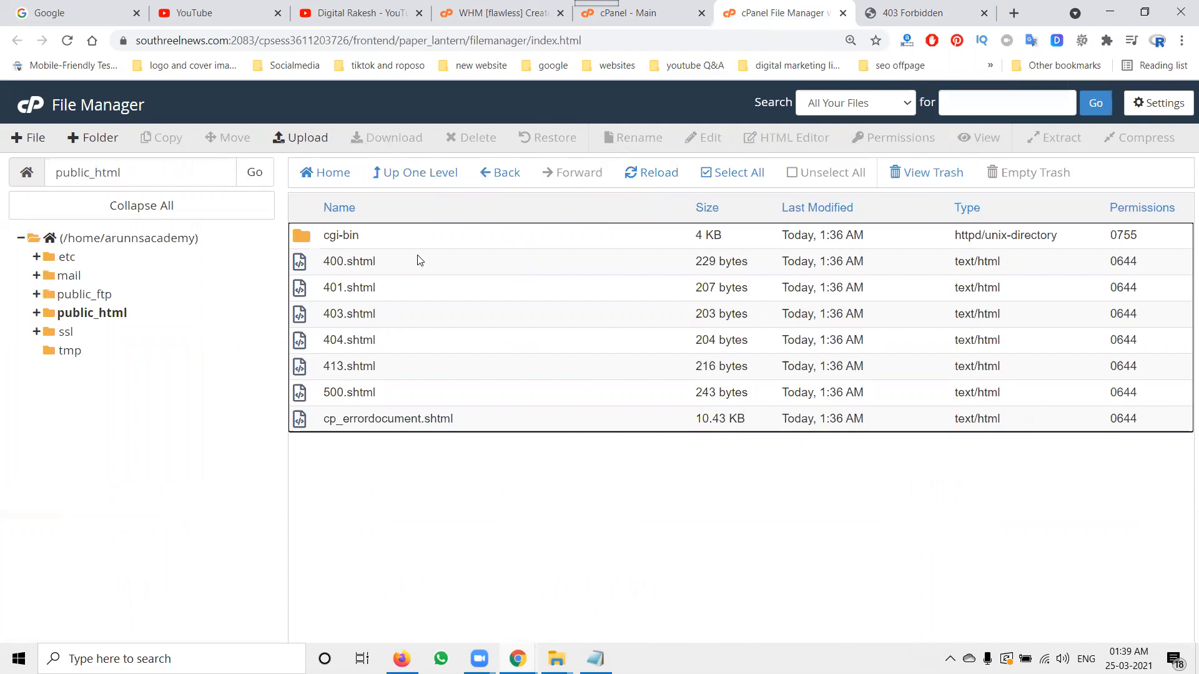
pyautogui.click(886, 6)
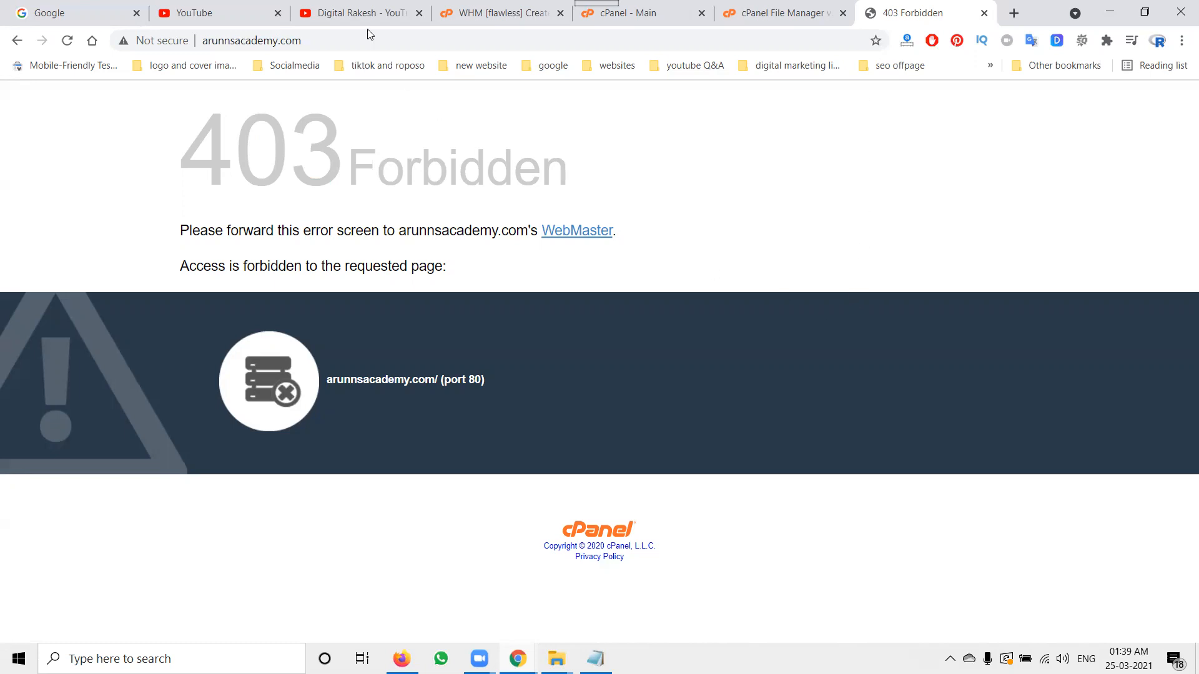
pyautogui.click(351, 6)
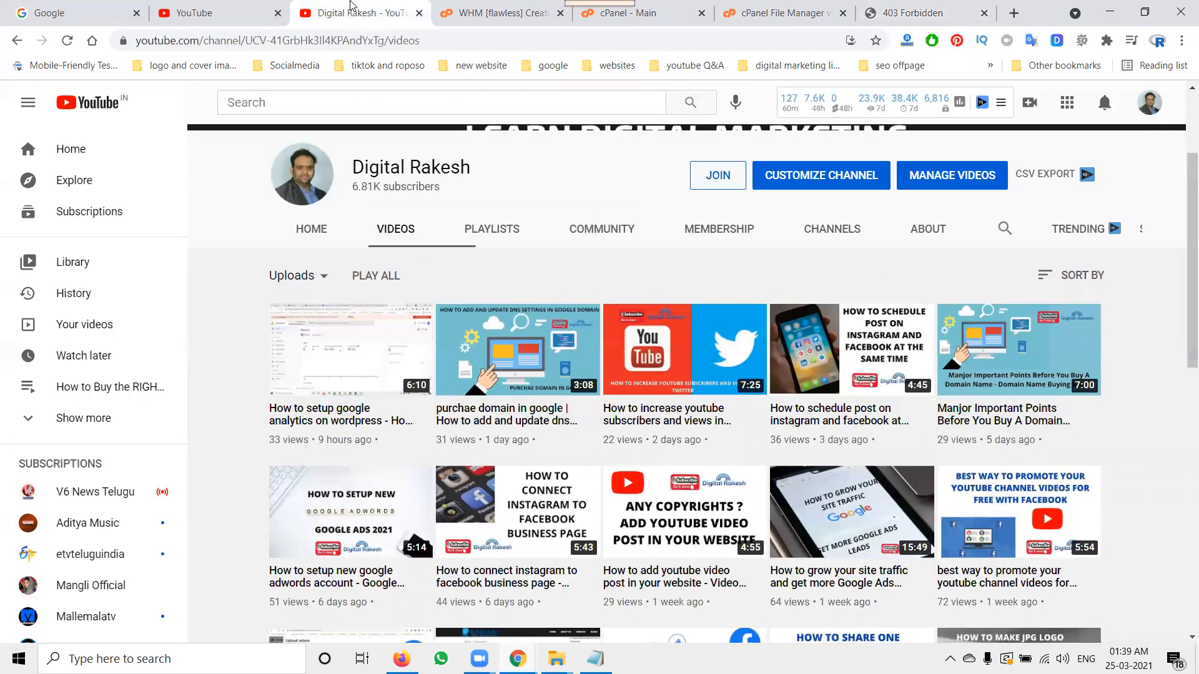